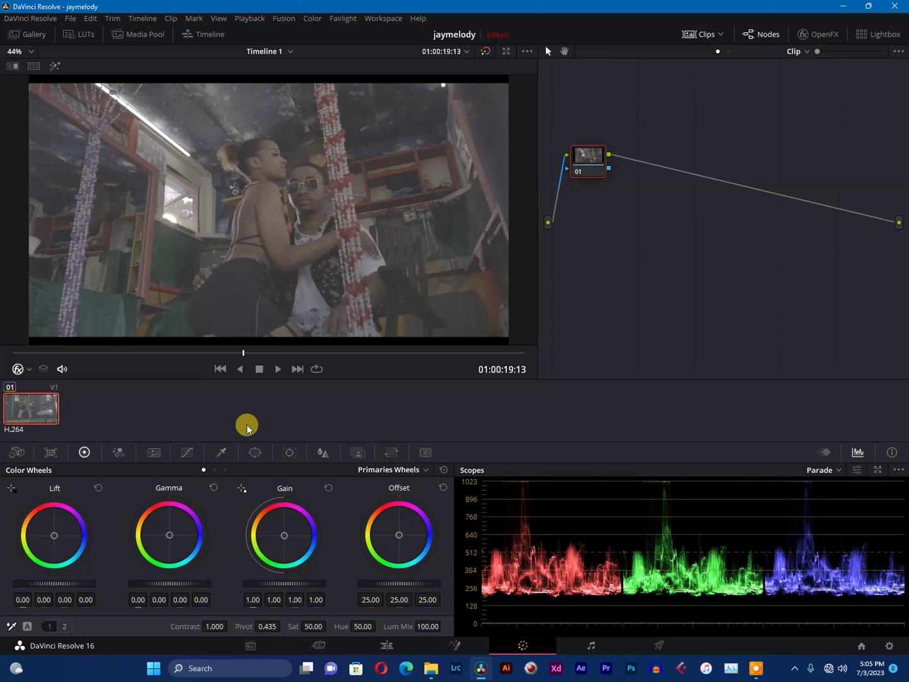
- Scrub through the clip to park on frame 01:00:18:40 and clear the node selection
click(250, 355)
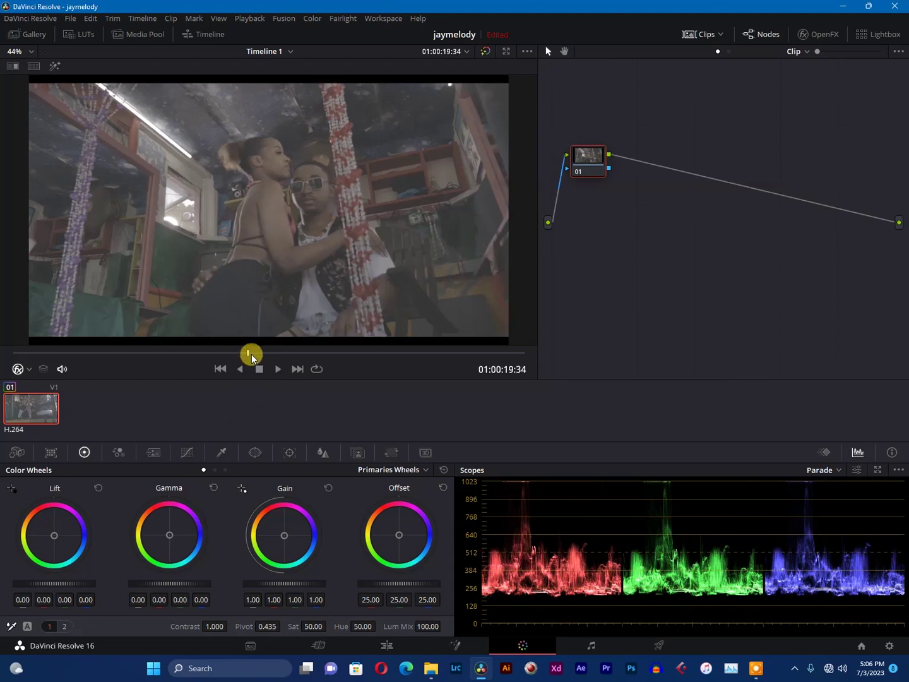
click(242, 353)
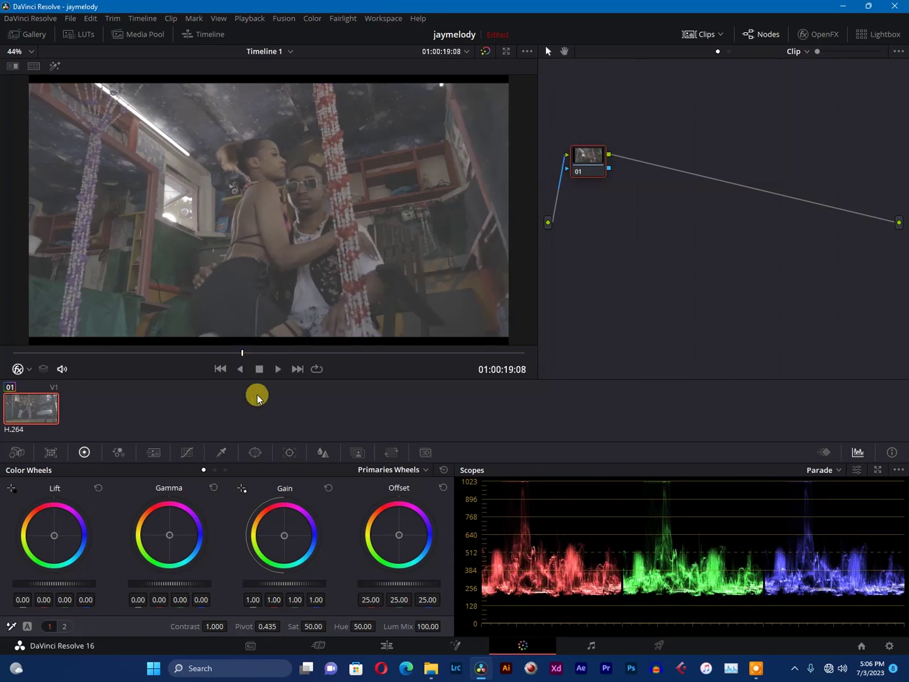
click(238, 353)
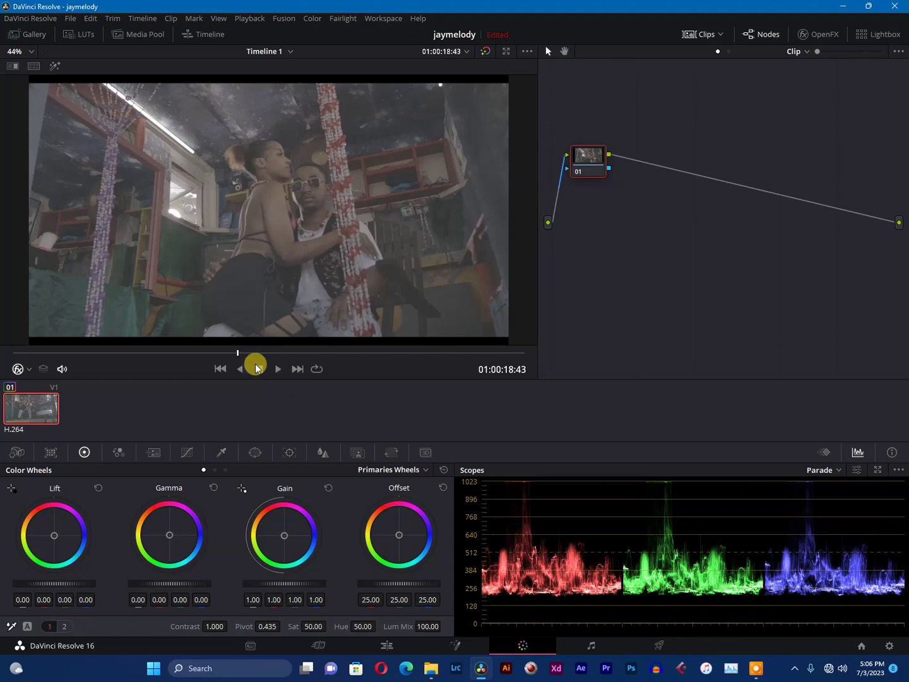
click(231, 352)
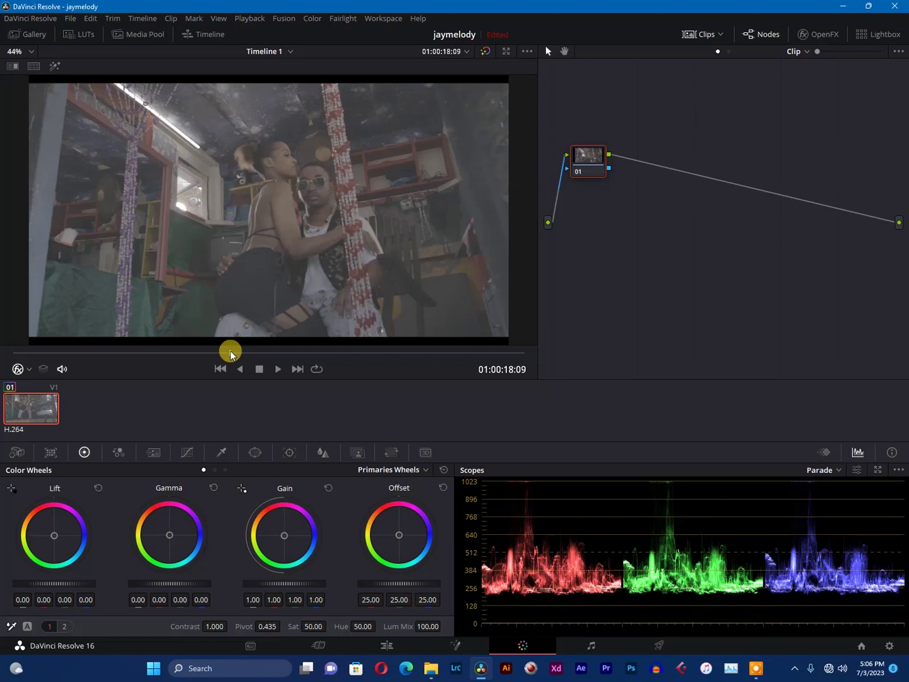
click(238, 352)
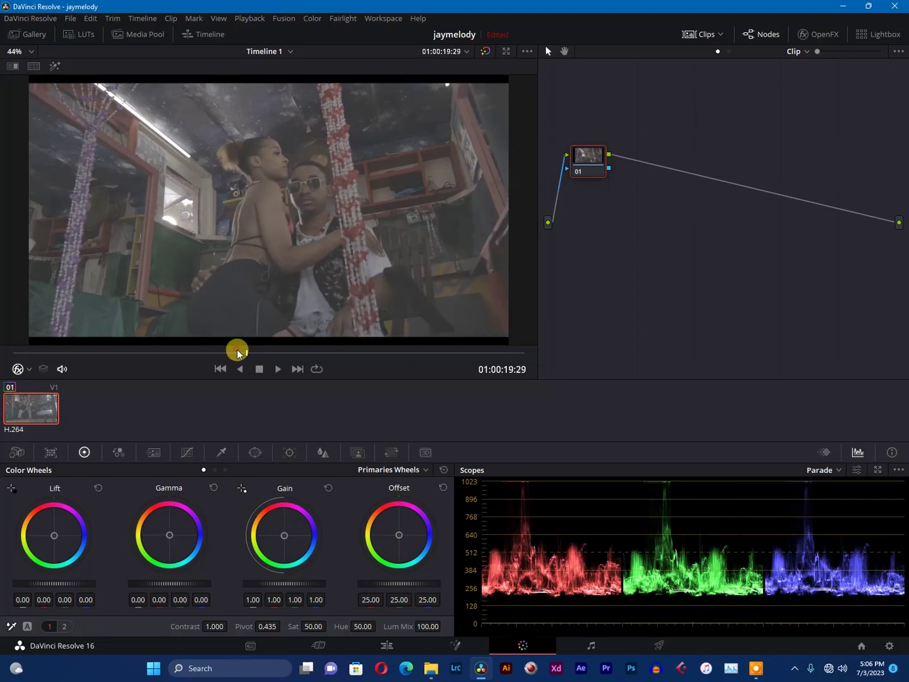
drag(238, 352, 236, 354)
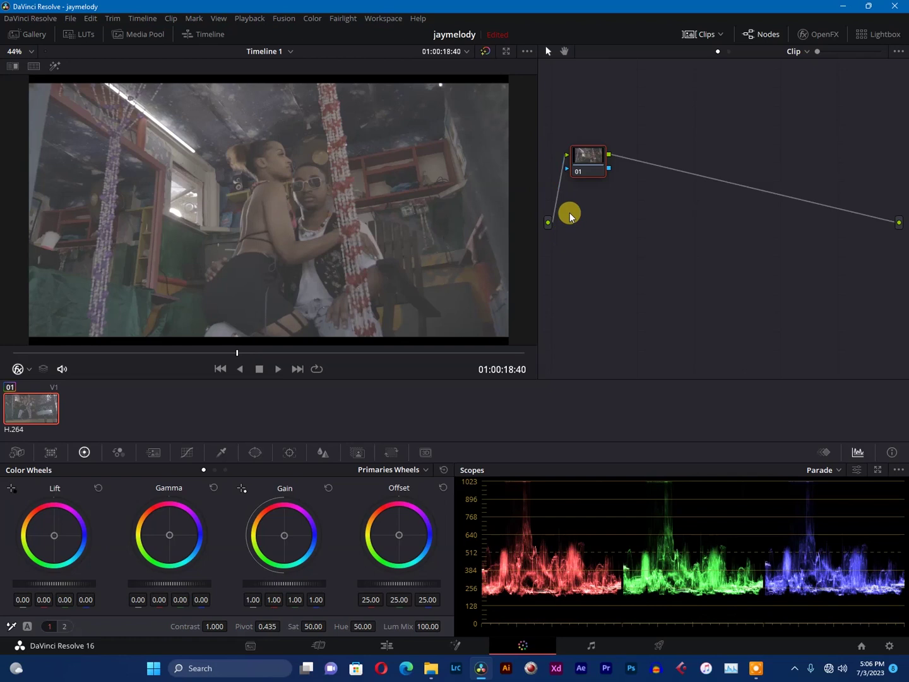
click(542, 287)
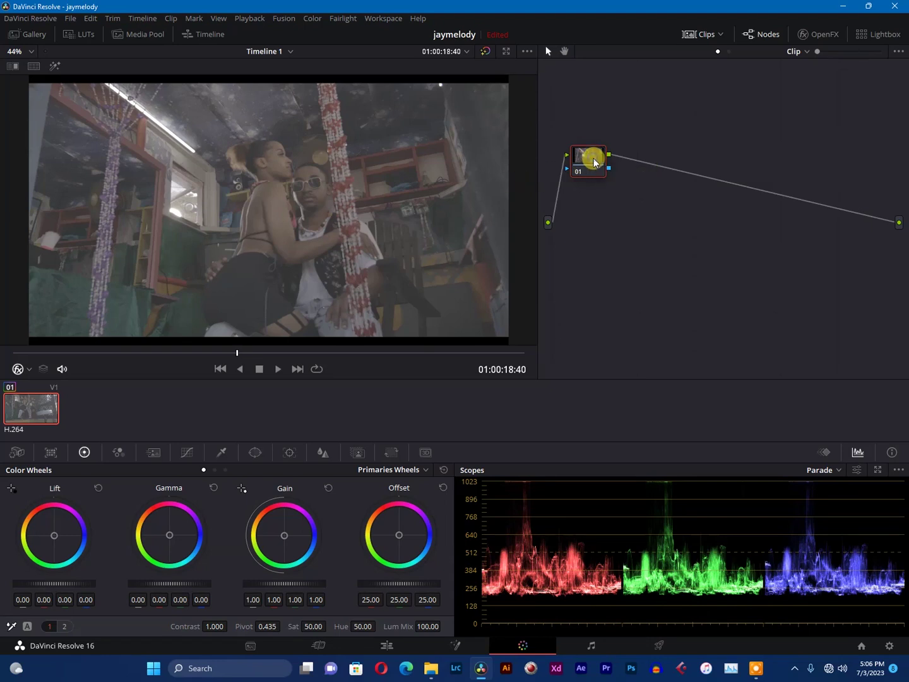
right_click(594, 162)
- Add serial nodes 02, 03, 04 and 05 one after another following node 01
mouse_move(622, 219)
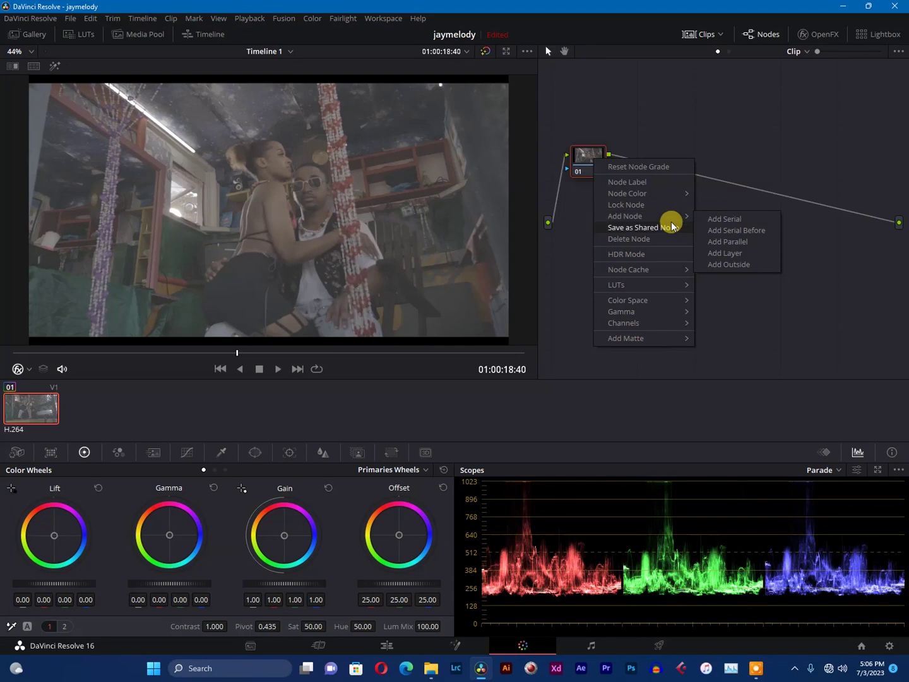
click(717, 220)
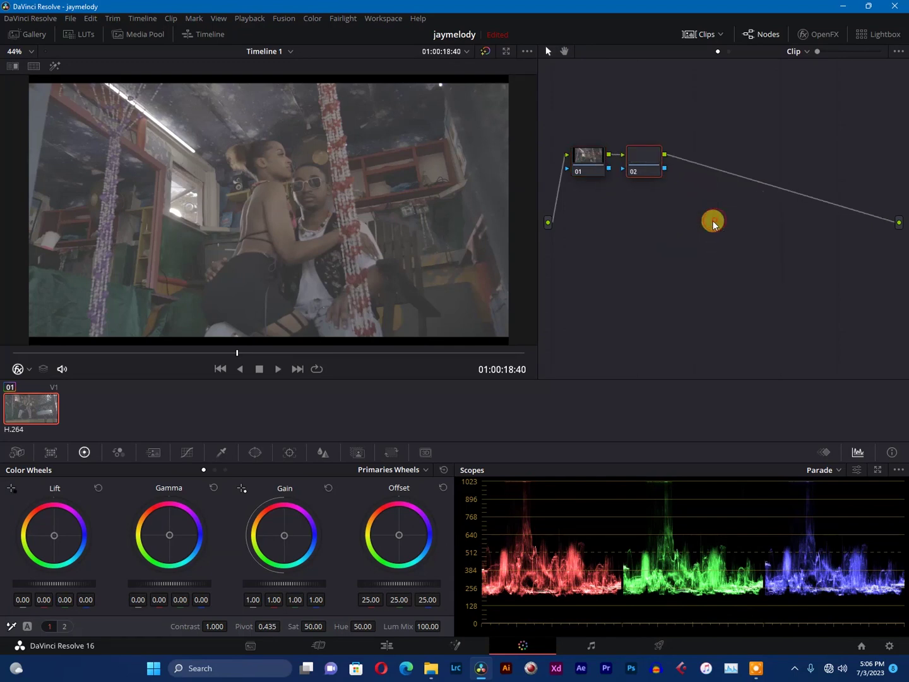
right_click(646, 157)
mouse_move(684, 211)
click(764, 216)
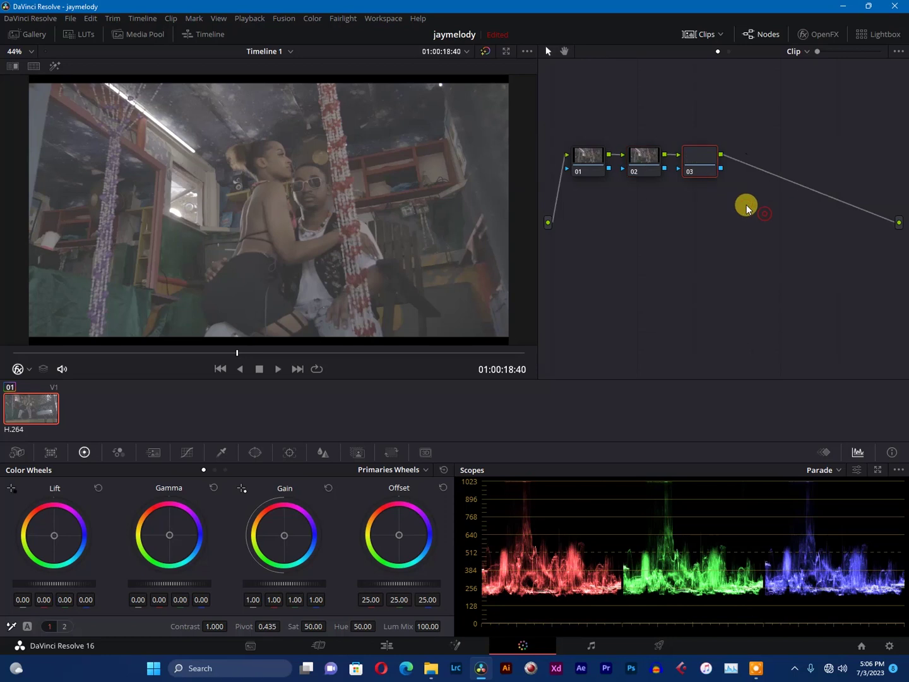
right_click(695, 157)
mouse_move(734, 214)
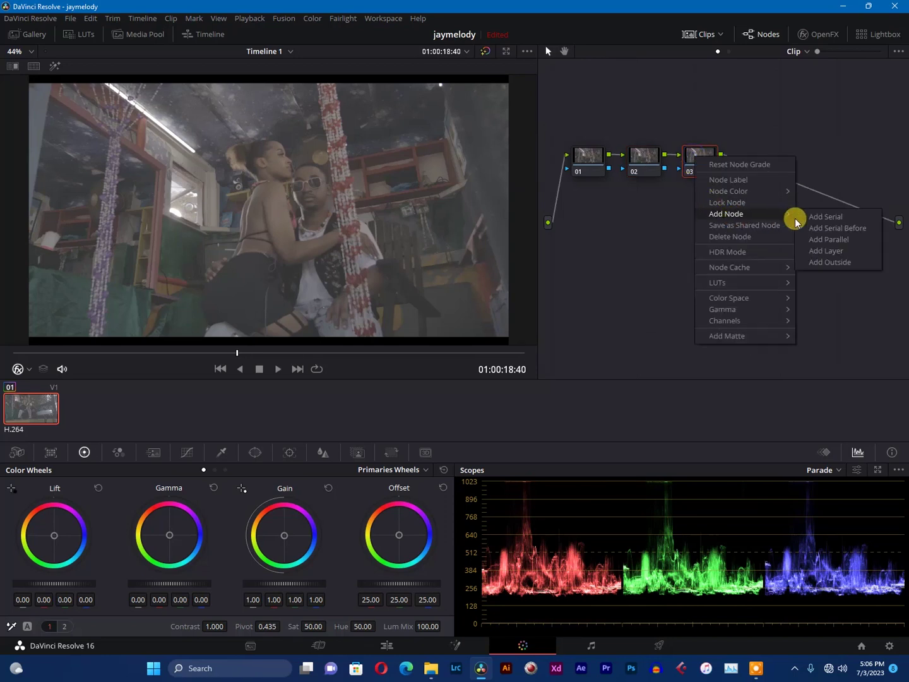
click(813, 216)
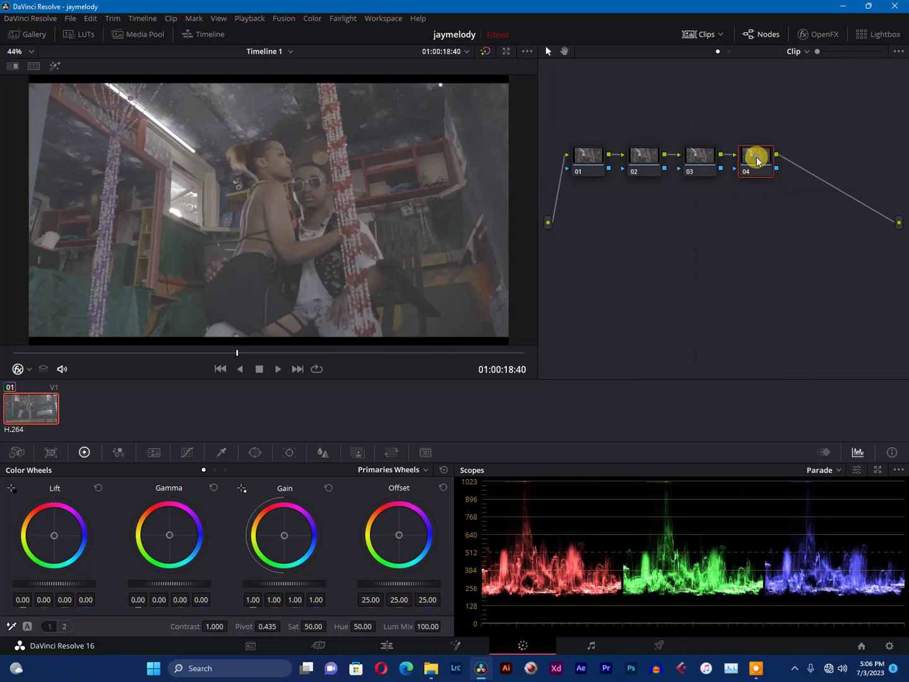
right_click(755, 157)
mouse_move(801, 214)
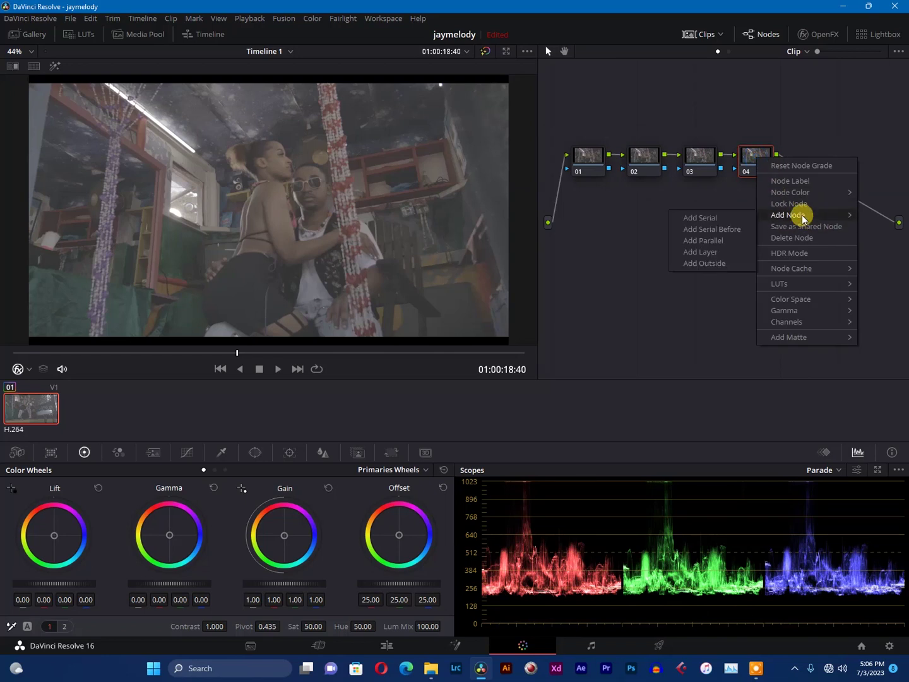
click(739, 217)
- Arrange nodes 02–05 in a staggered zigzag layout and select node 04
drag(640, 162, 605, 242)
drag(695, 158, 674, 164)
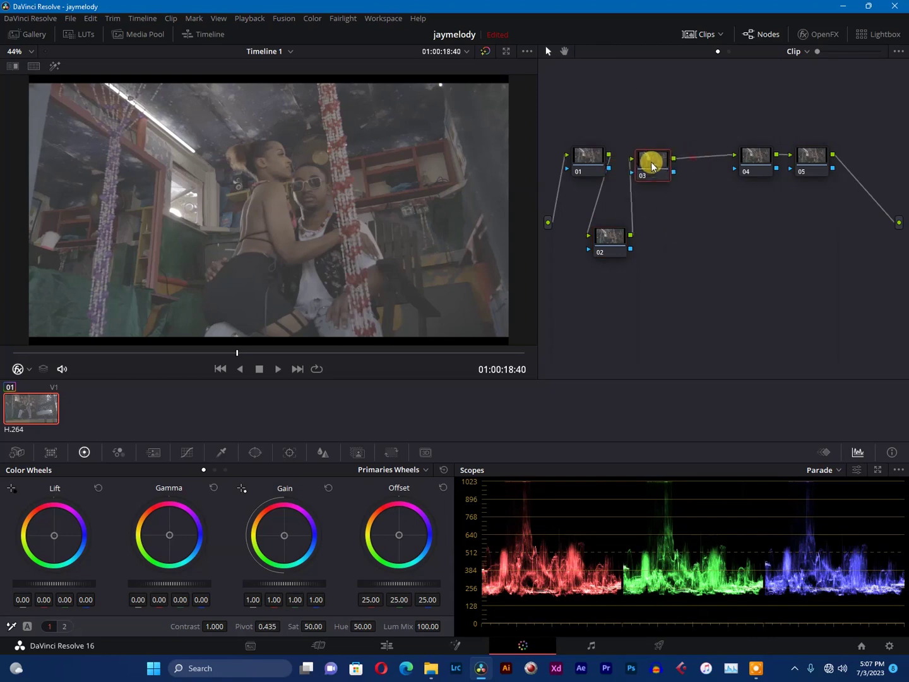
drag(761, 157, 742, 204)
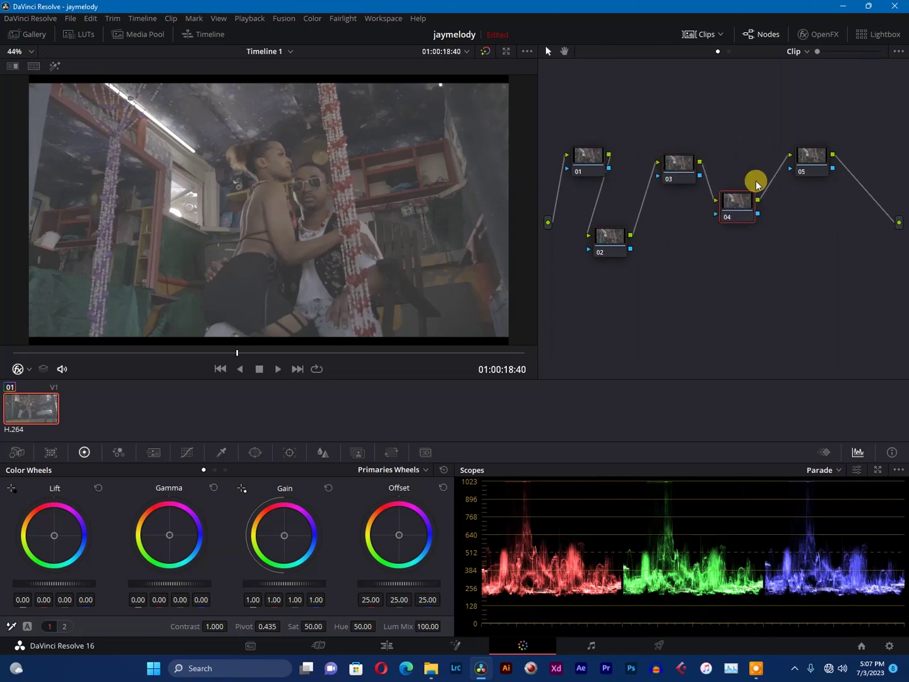
drag(682, 167, 683, 163)
drag(794, 158, 786, 181)
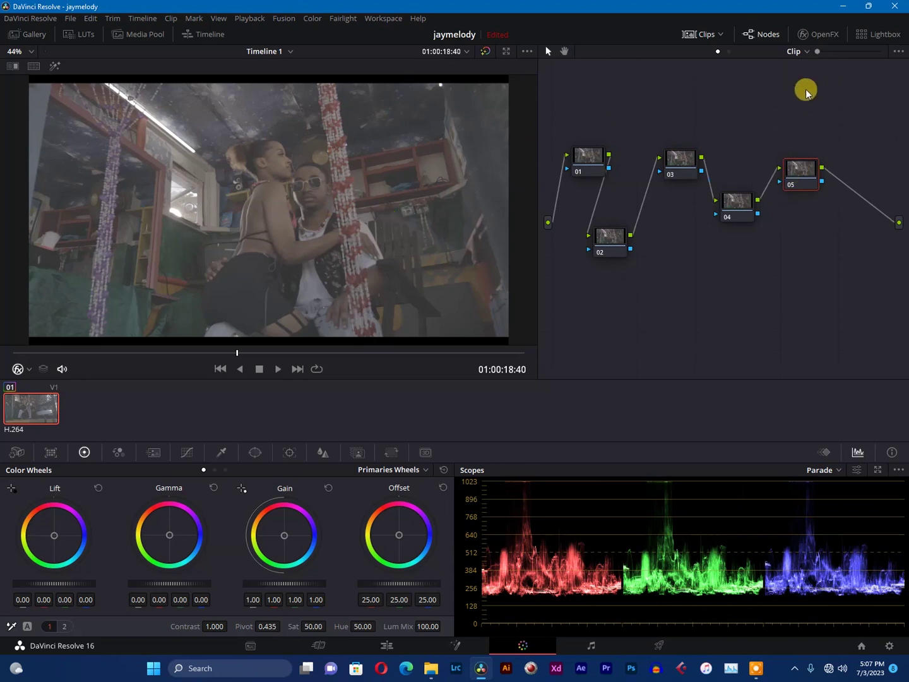
click(739, 208)
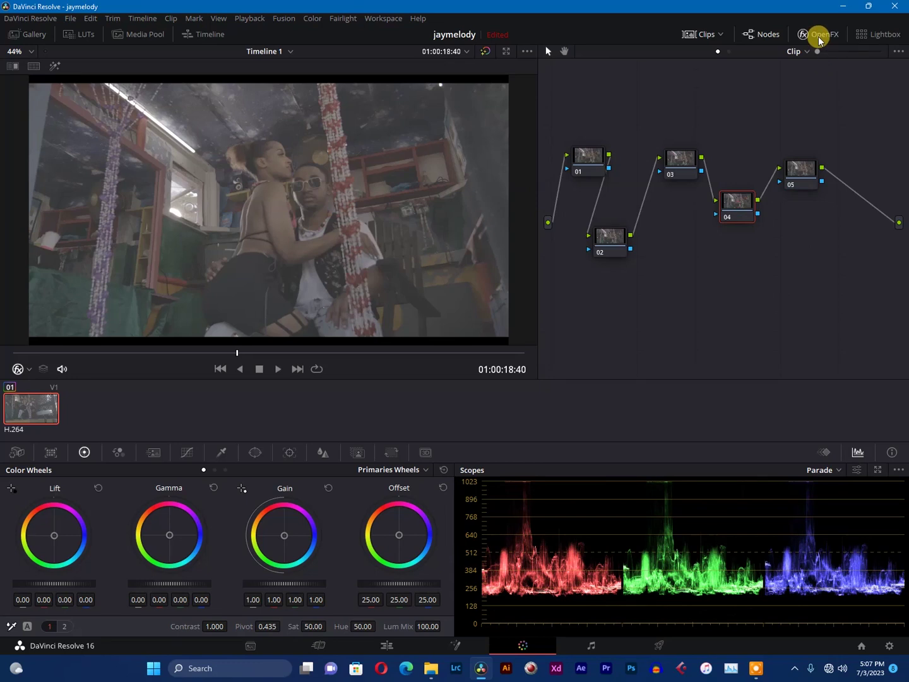
- Drag Color Space Transform from the ResolveFX Color library onto node 04
click(819, 39)
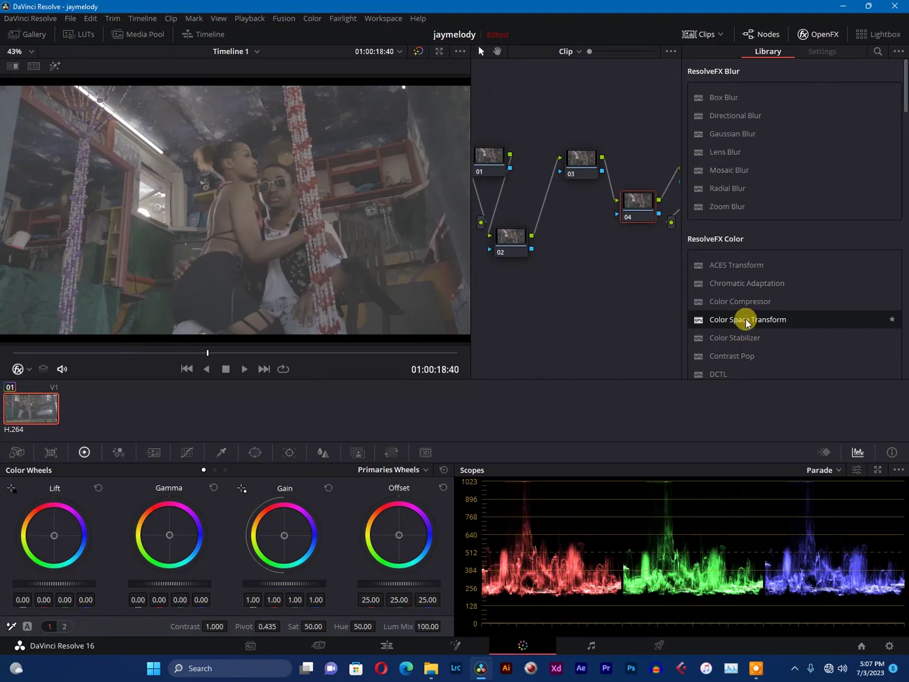
drag(747, 323, 635, 201)
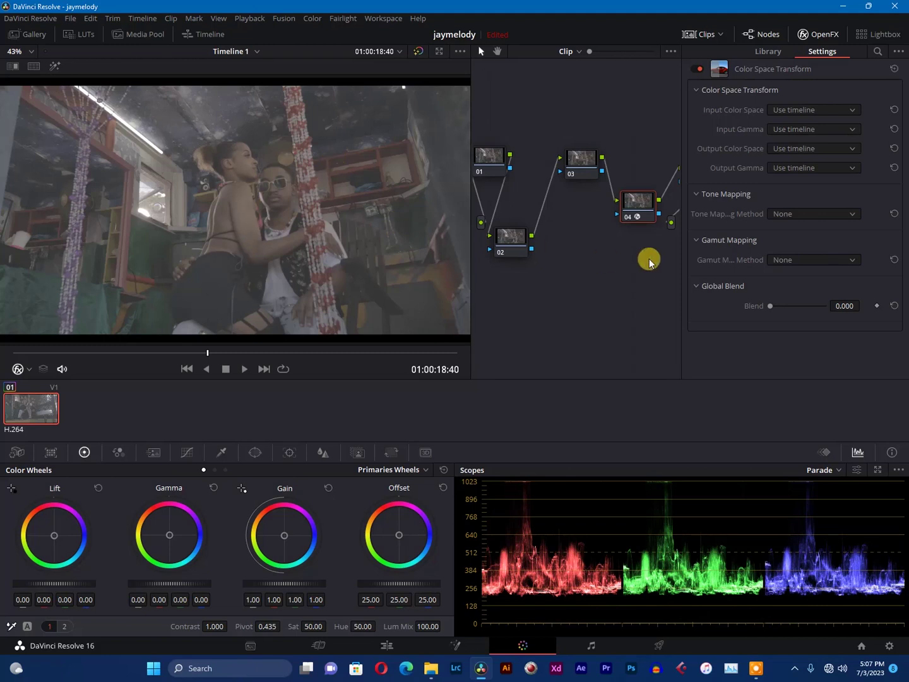
- Set the transform's input colour space to REDcolor2 and input gamma to REDgamma3
click(789, 111)
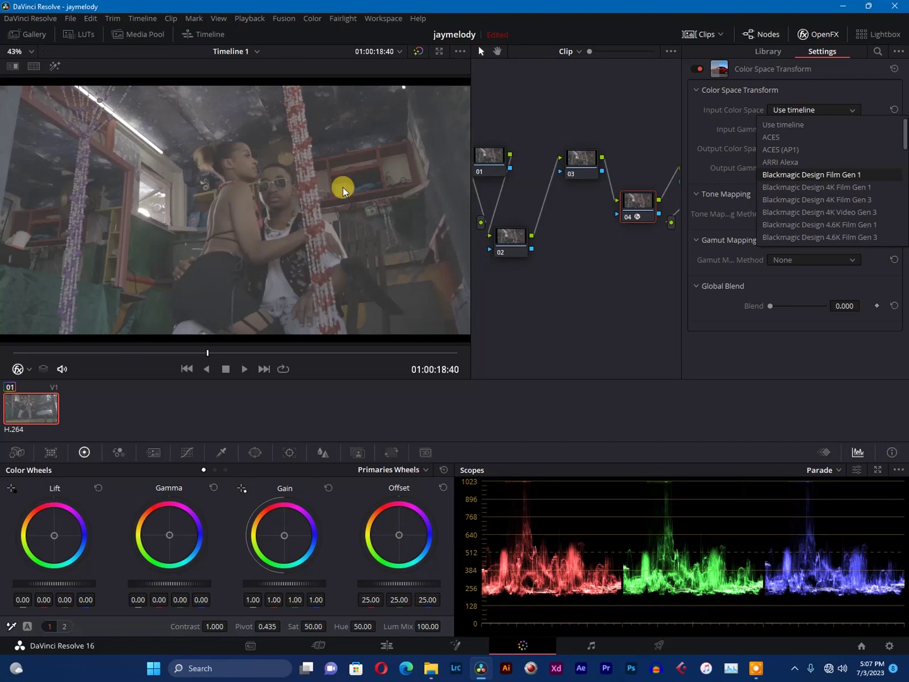
key(Up)
key(Up)
key(Up)
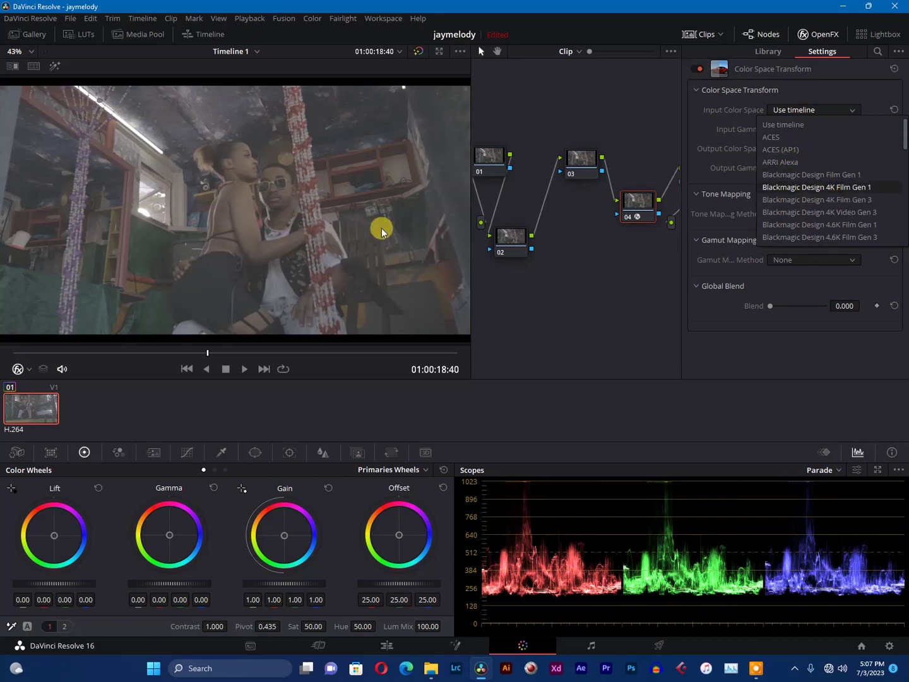
scroll(809, 201, down, 8)
scroll(811, 182, down, 5)
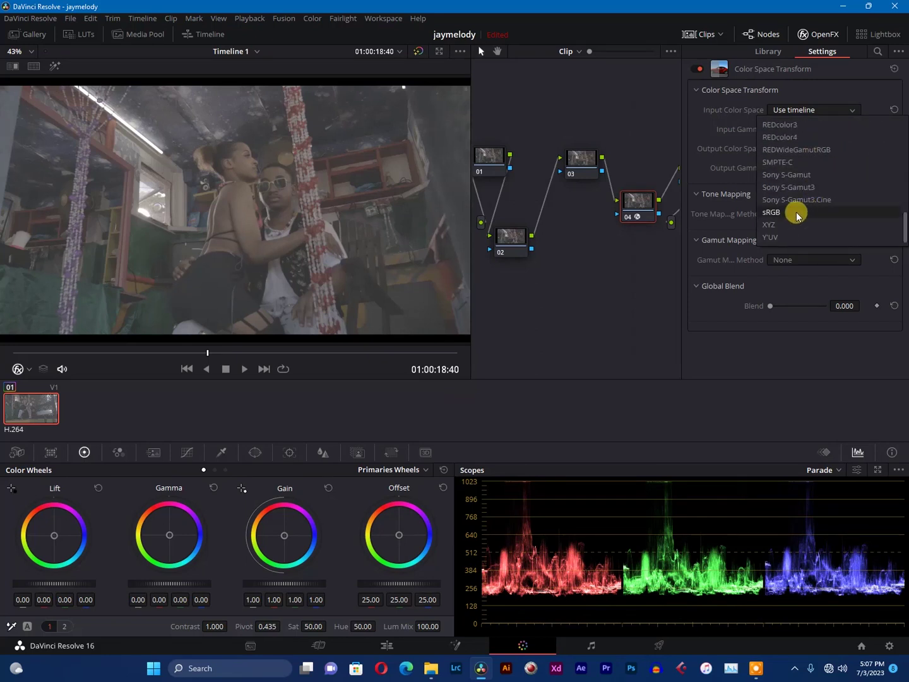
scroll(801, 218, up, 3)
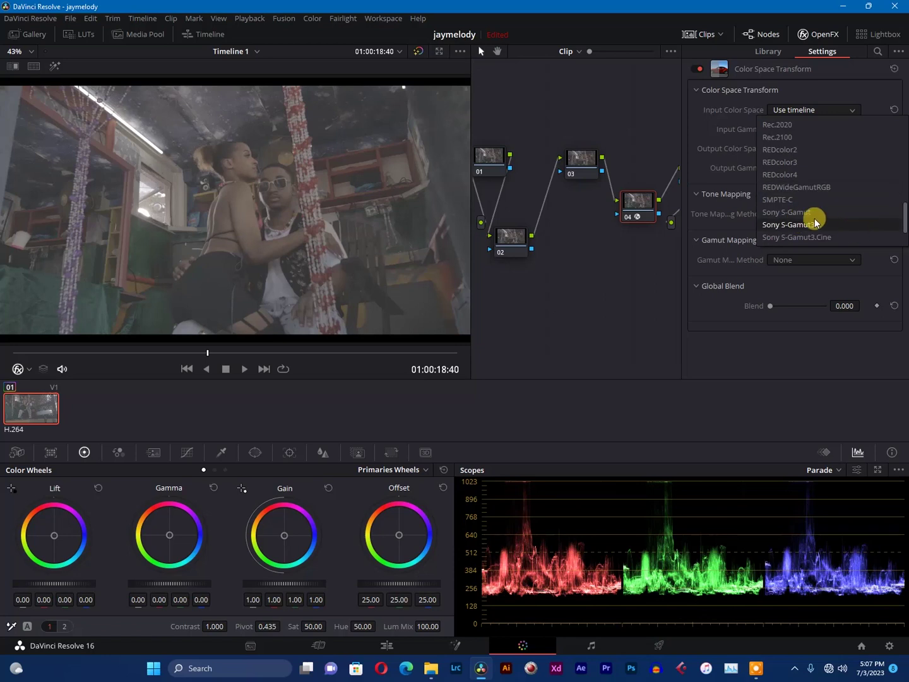
click(777, 150)
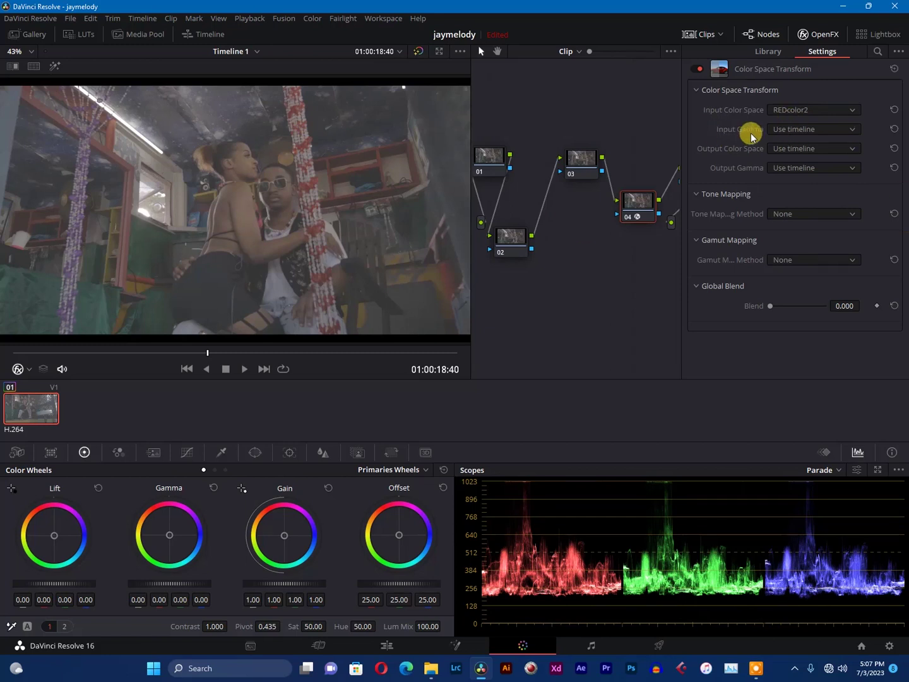
click(799, 129)
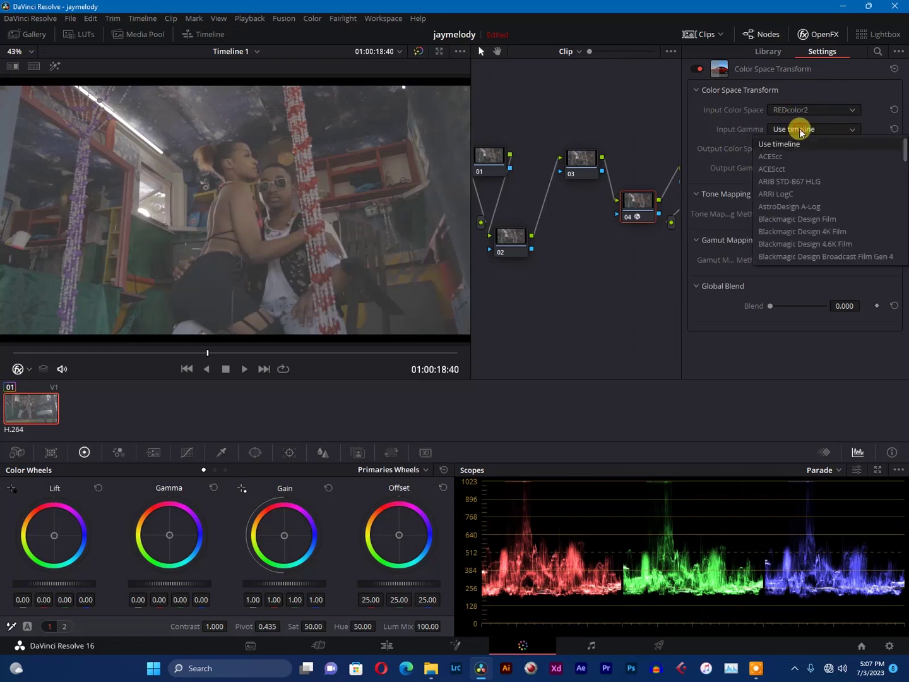
scroll(790, 196, down, 3)
scroll(795, 206, down, 3)
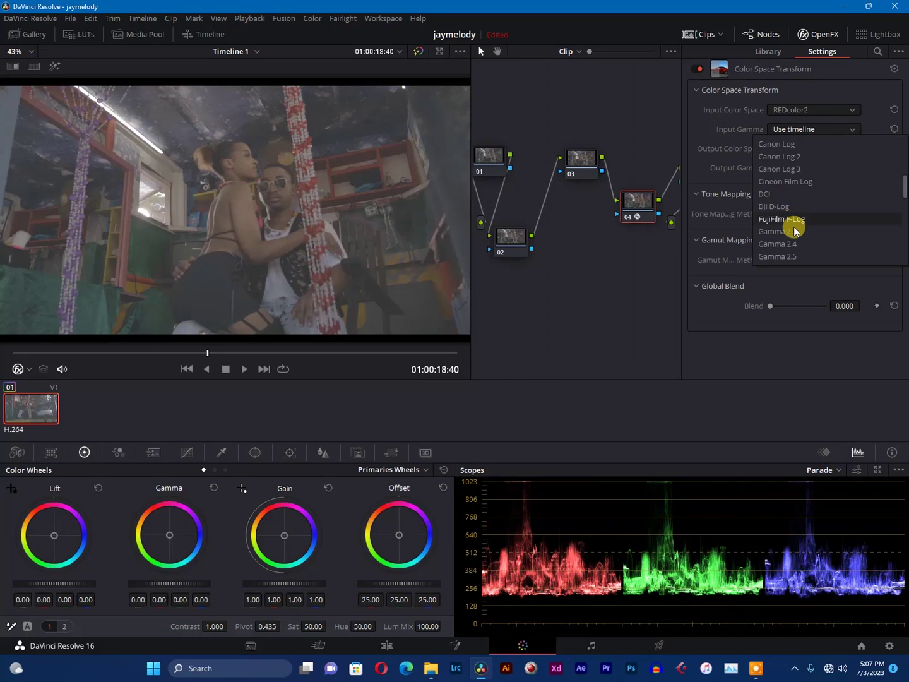
scroll(796, 220, up, 2)
scroll(798, 220, down, 3)
scroll(798, 221, down, 2)
scroll(798, 222, down, 1)
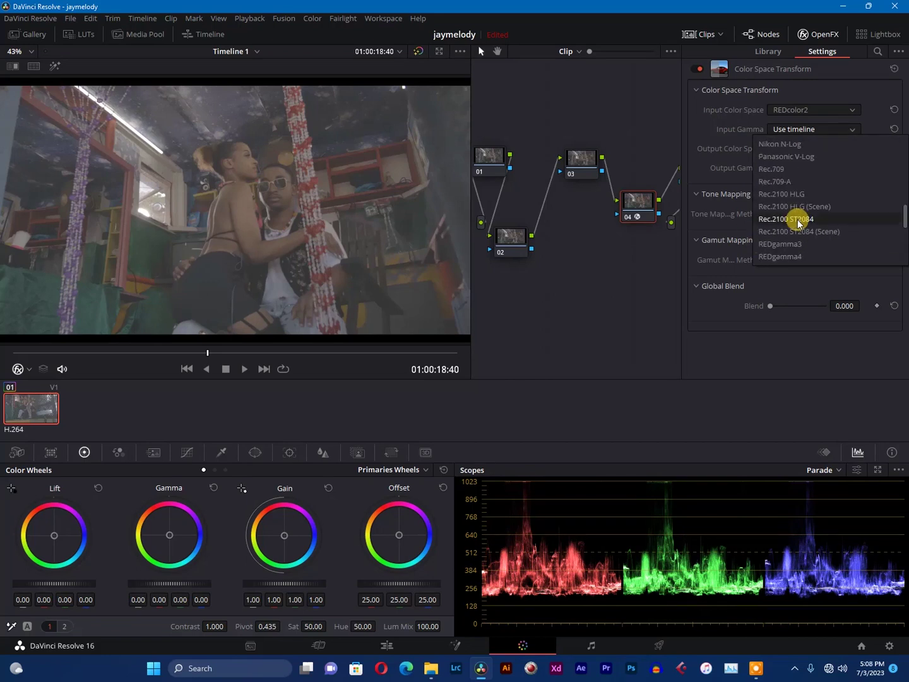
click(777, 247)
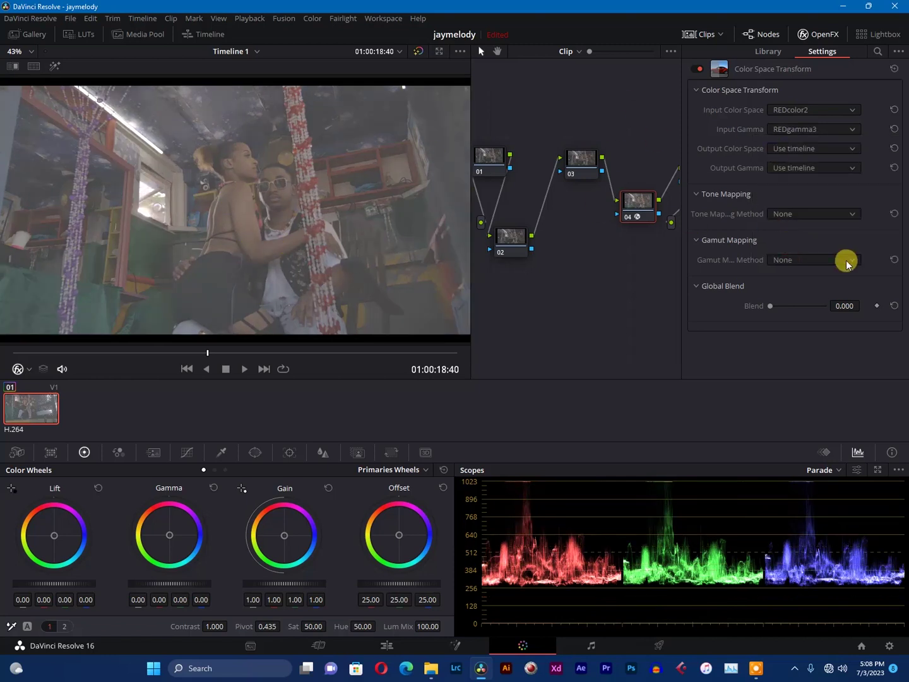
- Set the output colour space to Rec.709 and output gamma to Gamma 2.4
click(797, 151)
scroll(794, 234, down, 2)
scroll(795, 241, down, 1)
scroll(795, 242, down, 1)
scroll(793, 240, down, 3)
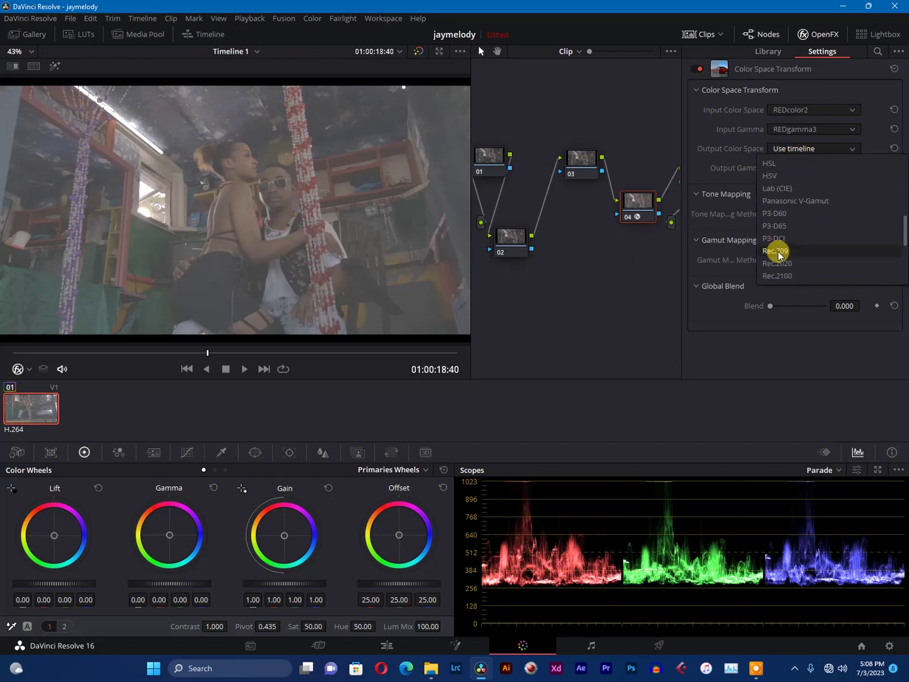
click(778, 253)
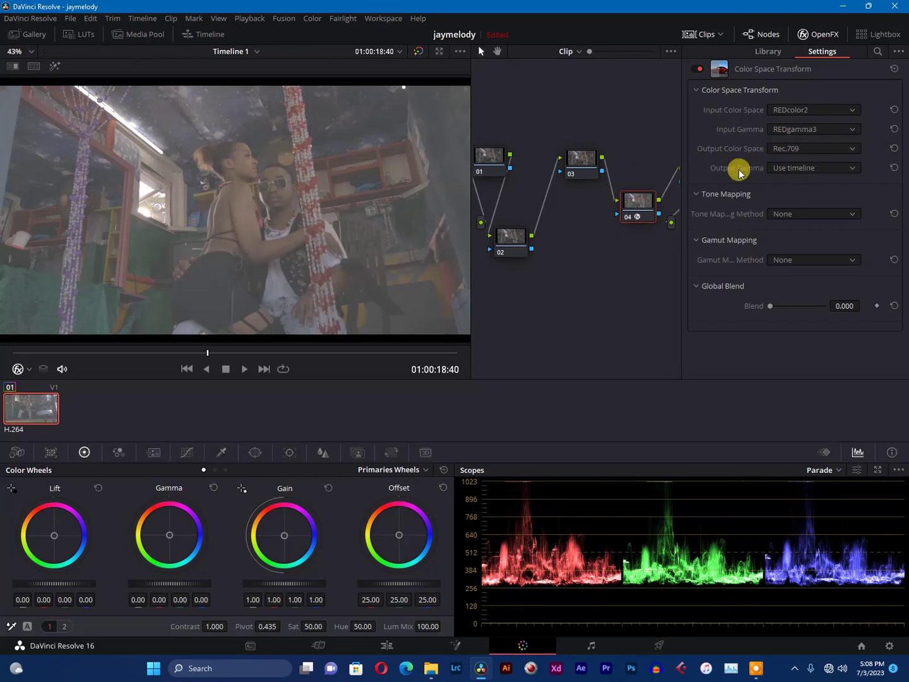
click(785, 168)
scroll(783, 237, down, 2)
scroll(783, 236, down, 2)
scroll(782, 237, down, 1)
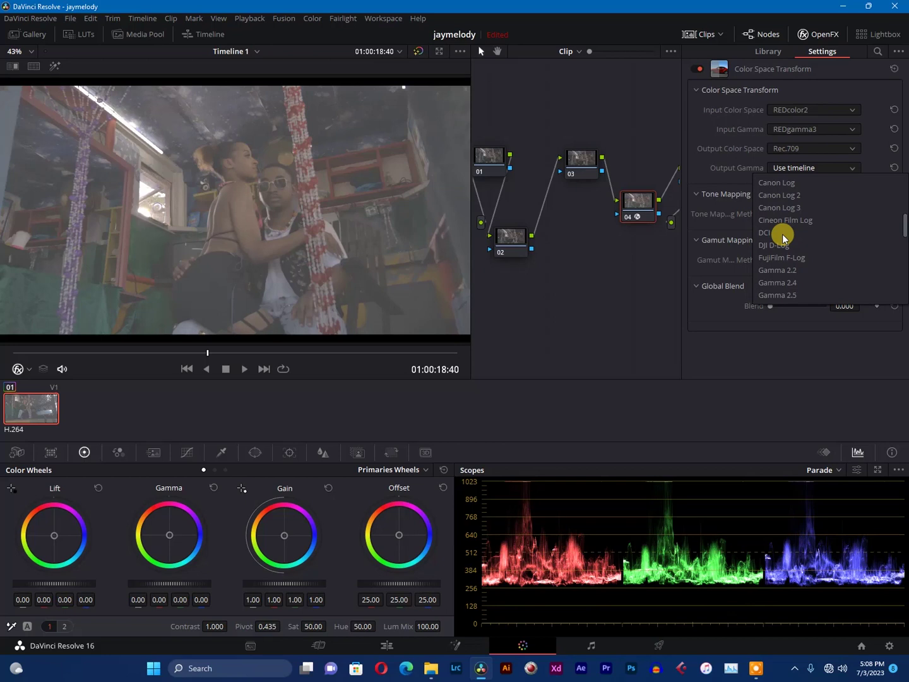
scroll(783, 235, down, 1)
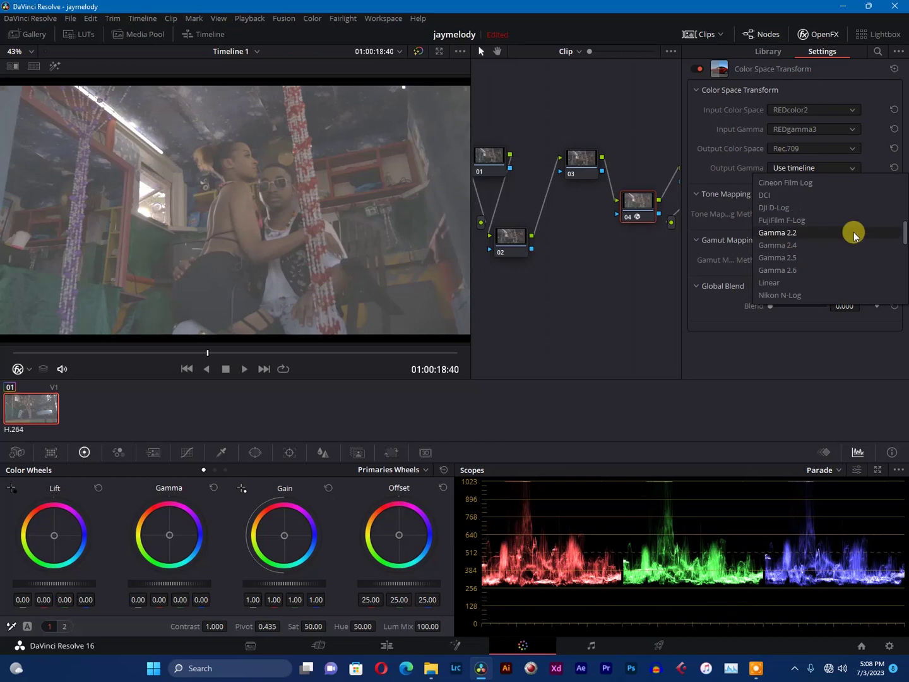
click(794, 250)
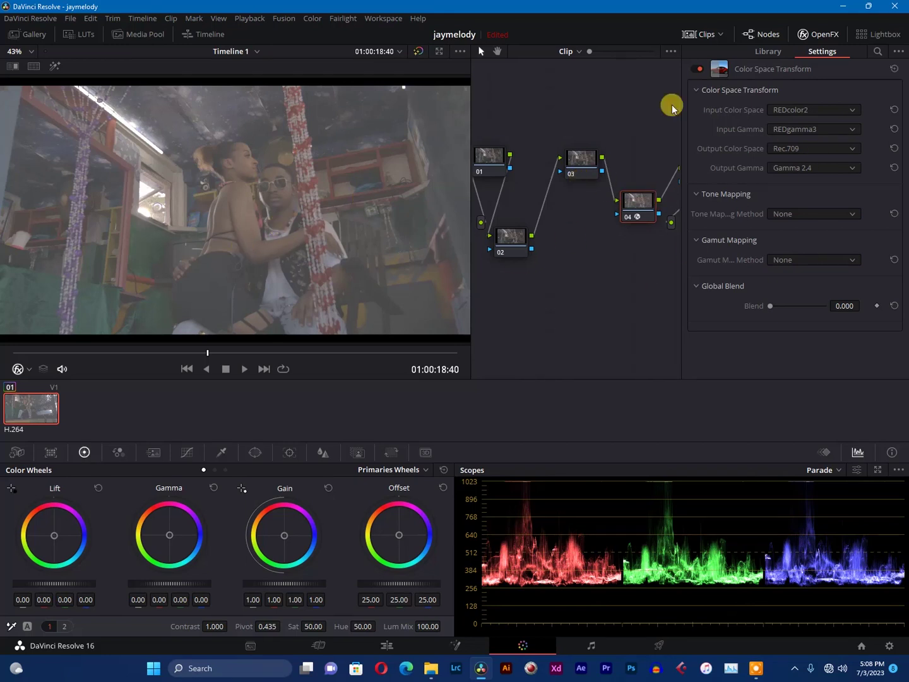
- Close the OpenFX settings, toggle node 04 off and on to compare, and select node 05
click(820, 35)
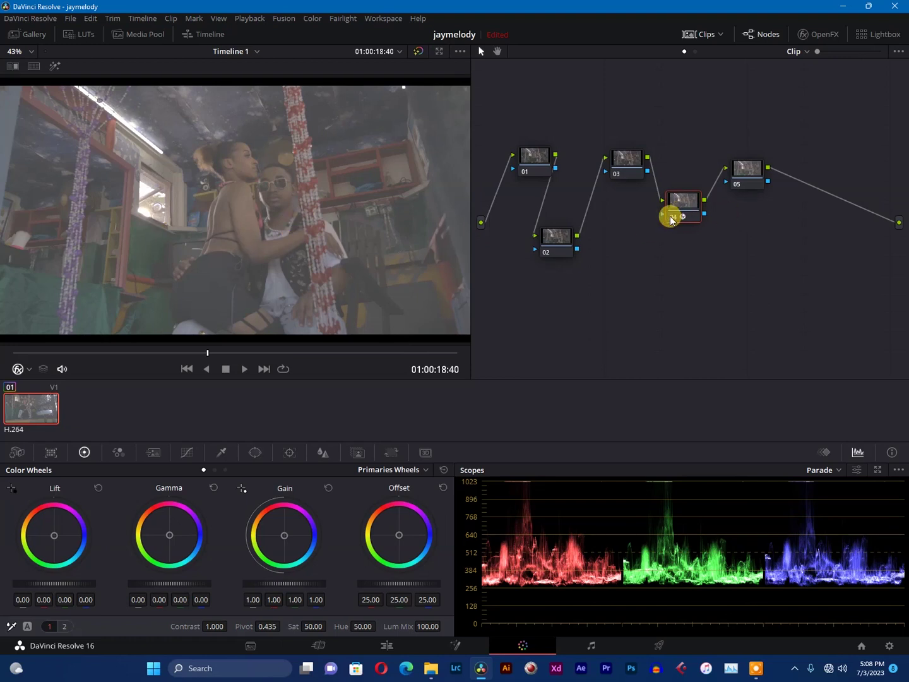
click(671, 218)
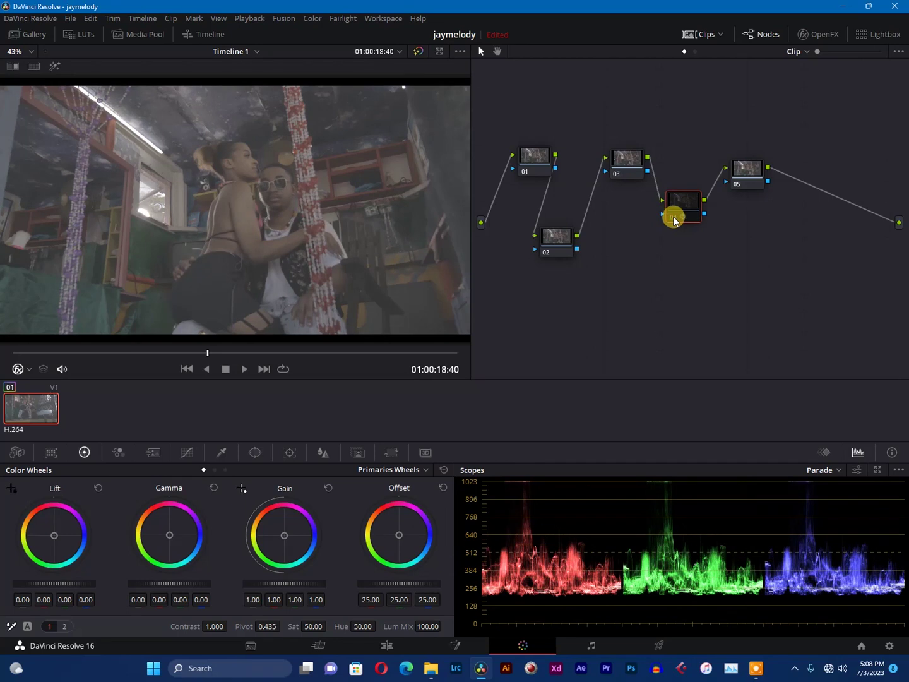
click(673, 218)
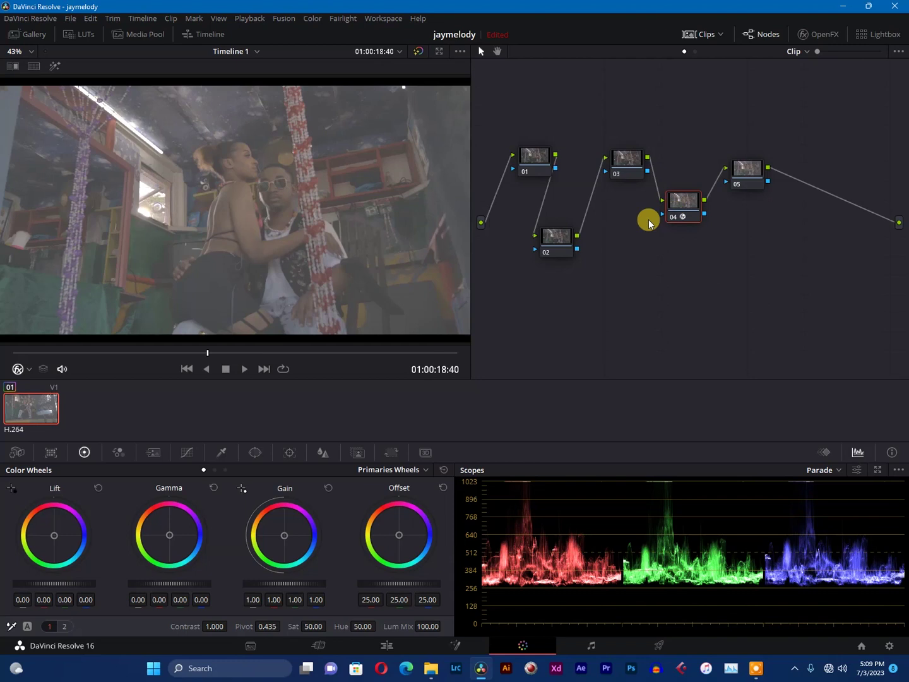
click(745, 171)
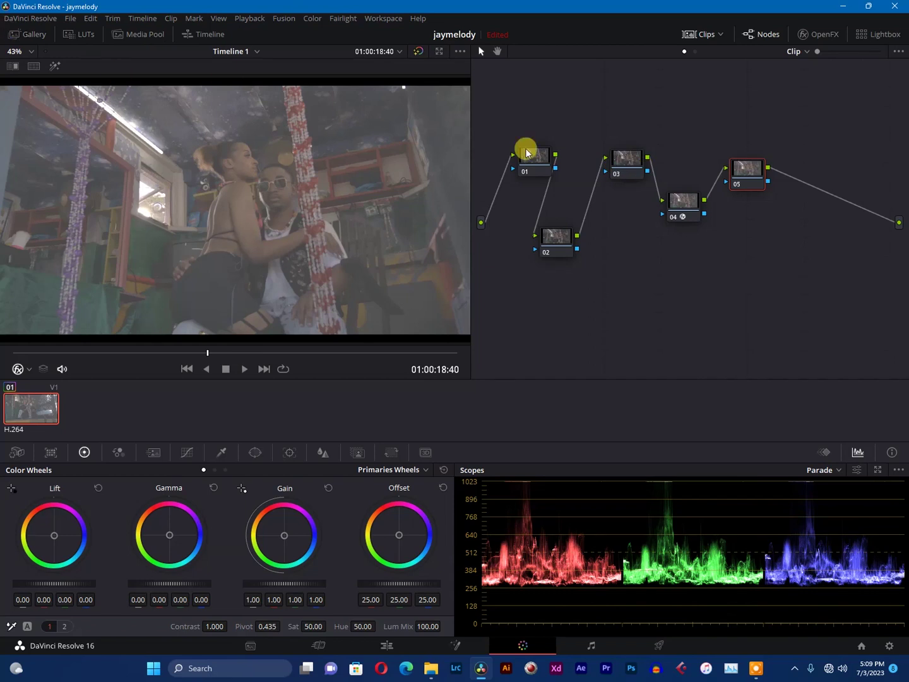
click(75, 38)
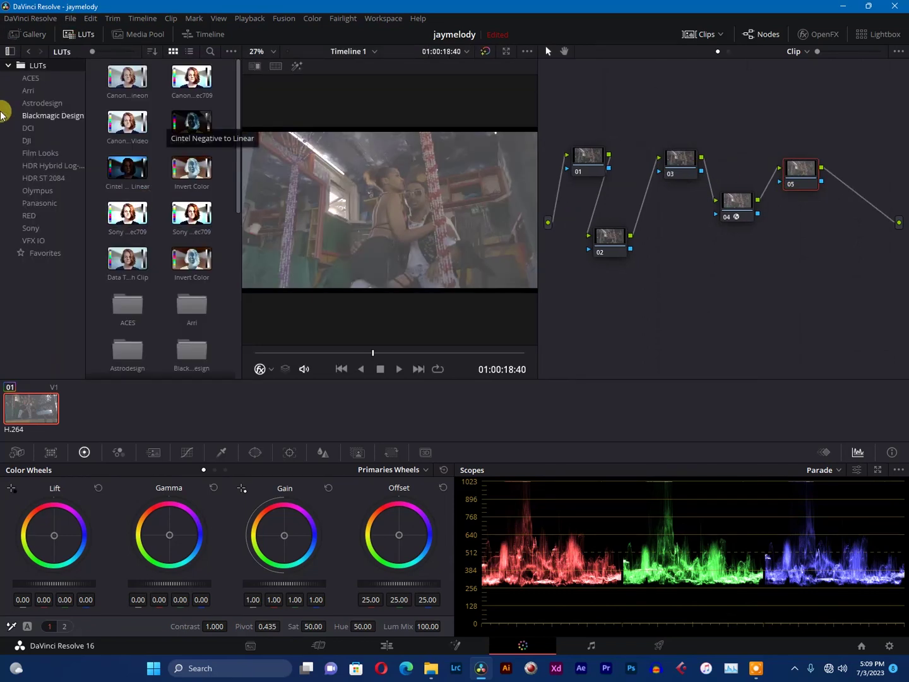
- After trying an ACES LUT, apply the RED RWG_Log3G10 LUT to node 05 and toggle it to compare
click(31, 80)
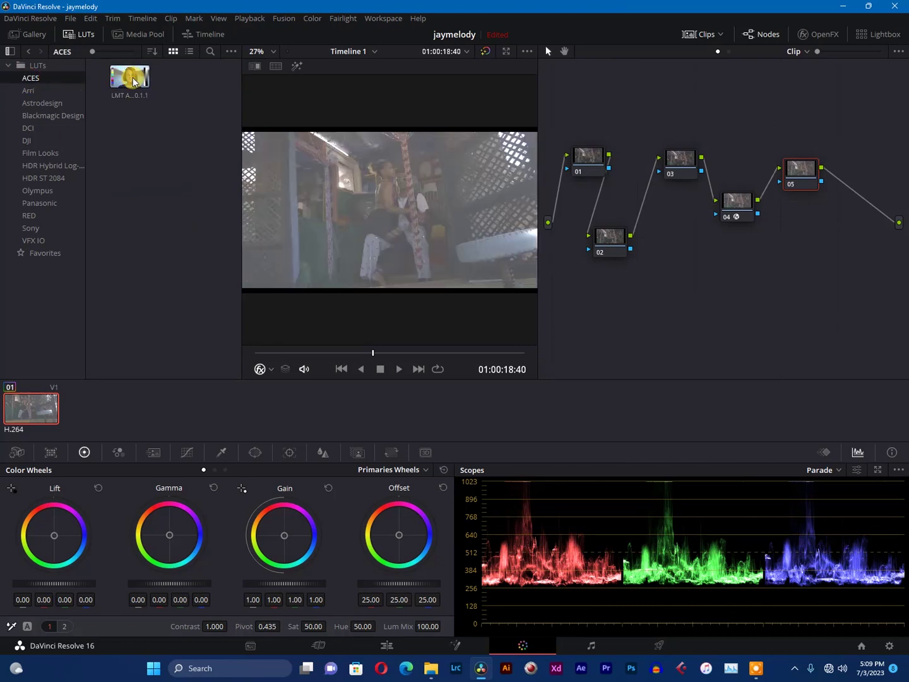
mouse_move(117, 85)
mouse_down()
mouse_move(791, 194)
mouse_move(807, 180)
mouse_up()
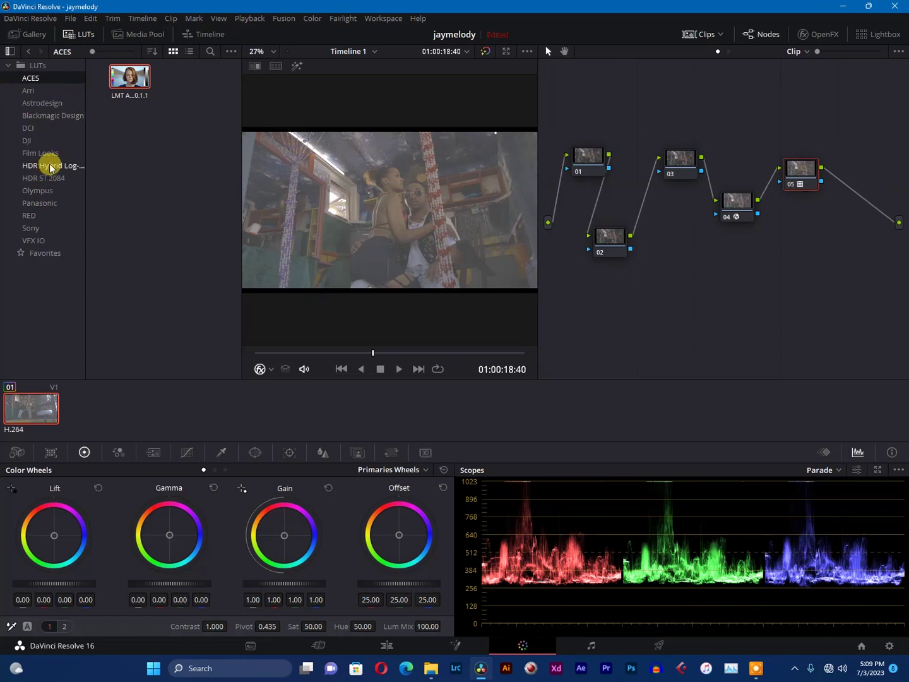
click(33, 214)
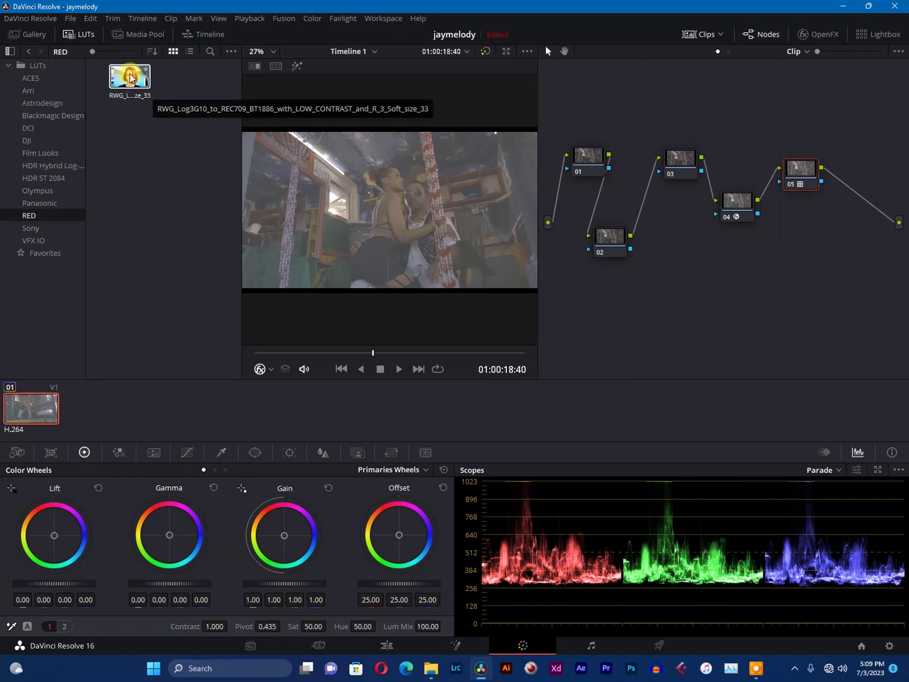
mouse_move(130, 77)
mouse_down()
mouse_move(834, 215)
mouse_move(805, 177)
mouse_up()
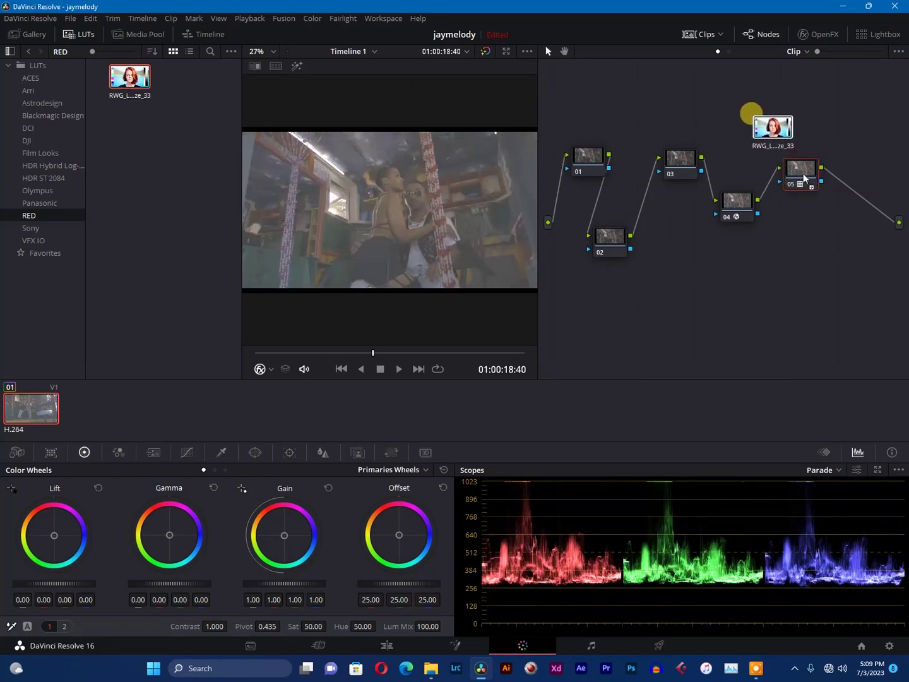
drag(804, 177, 804, 177)
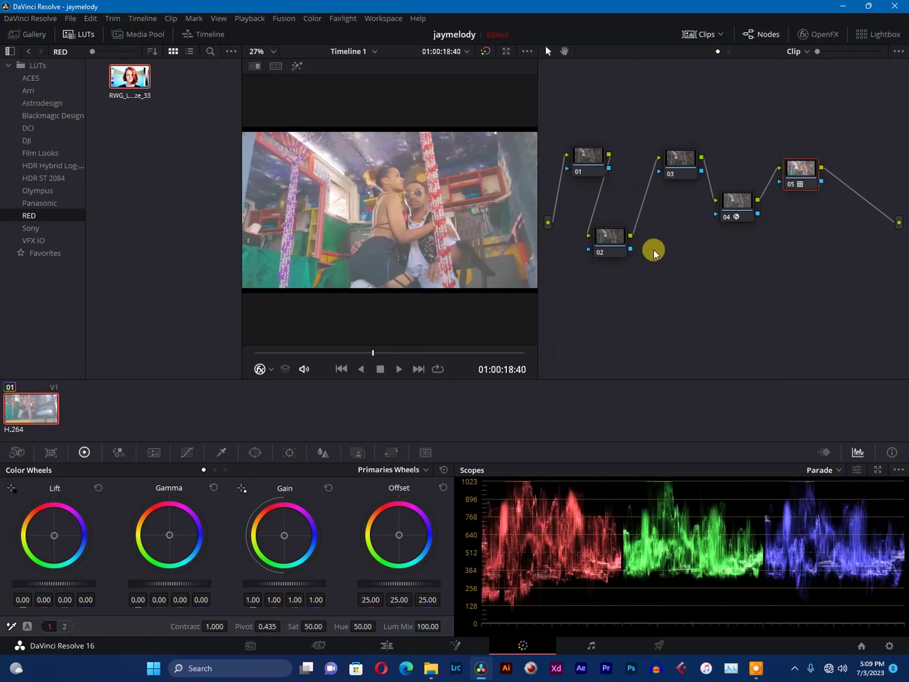
click(792, 185)
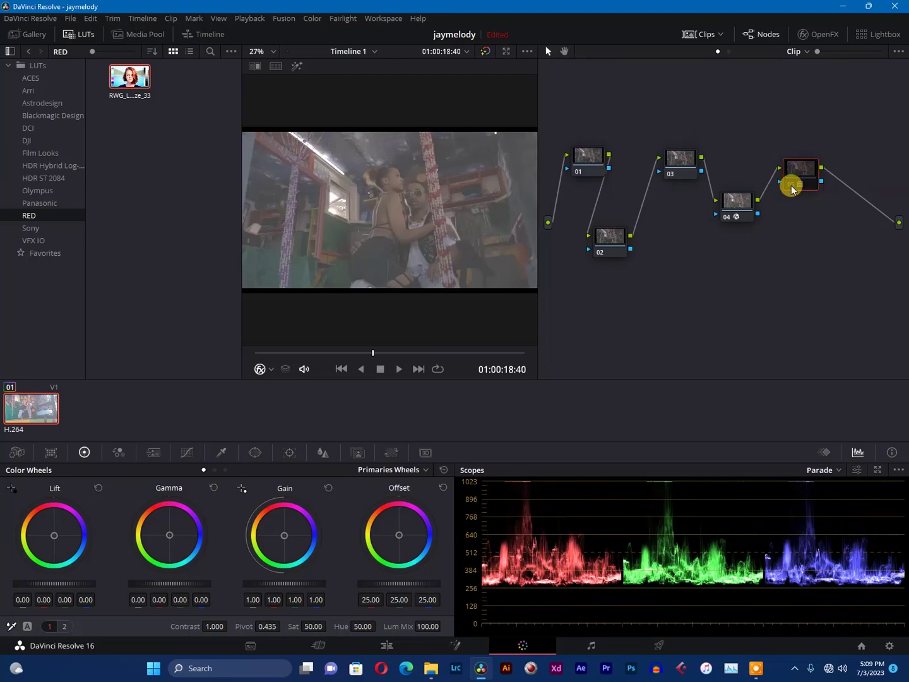
click(792, 185)
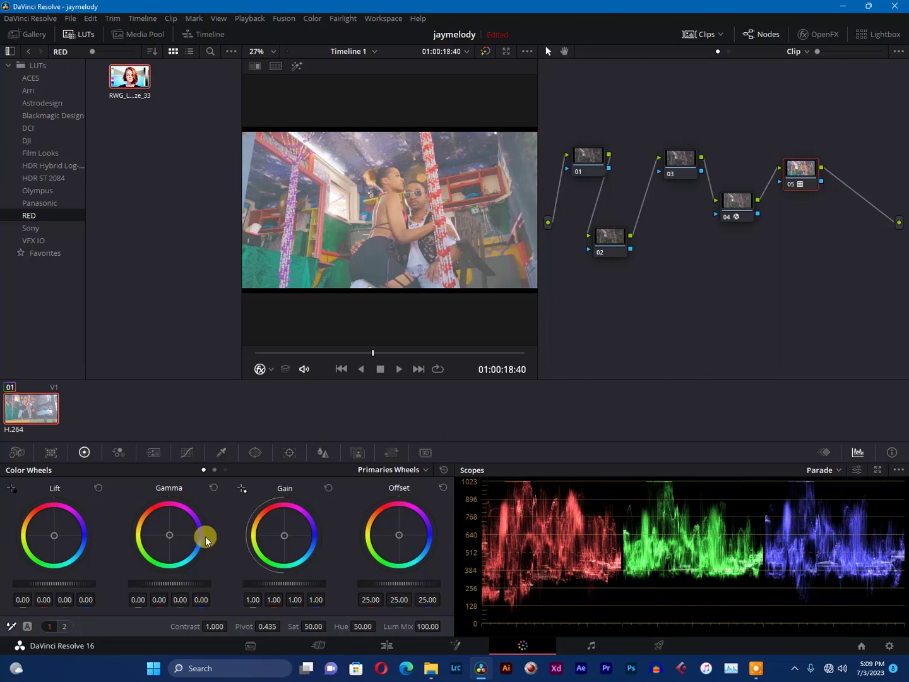
- Show the primary colour wheels and move the playhead to frame 01:00:20:30
click(85, 454)
mouse_move(383, 352)
mouse_down()
mouse_move(403, 353)
mouse_move(383, 352)
mouse_up()
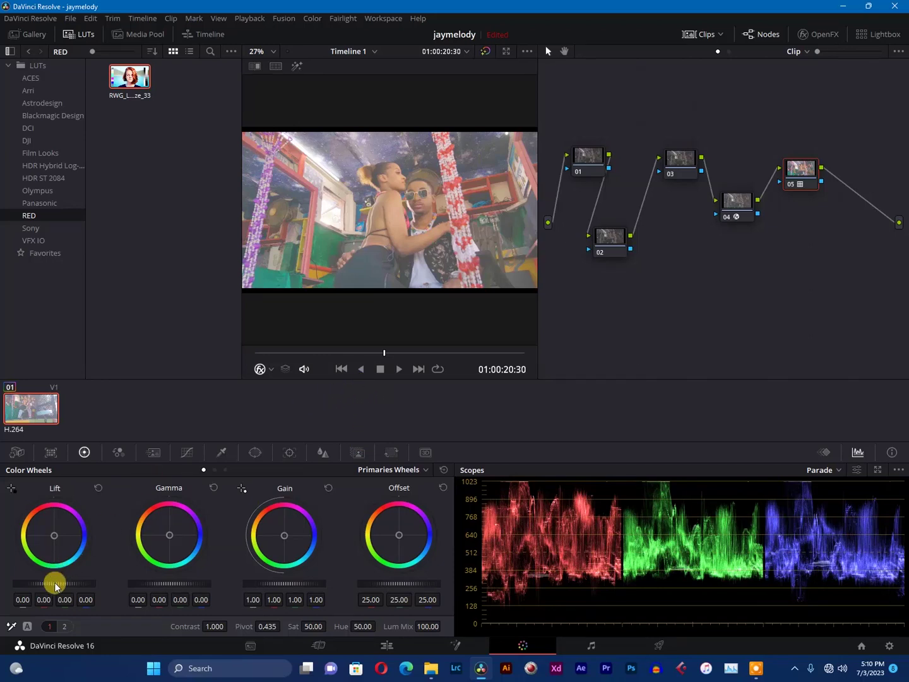
- Drag node 05's master wheels to Lift -0.52, Gamma -0.01, Gain 0.90, Offset 14.35
drag(54, 582, 56, 582)
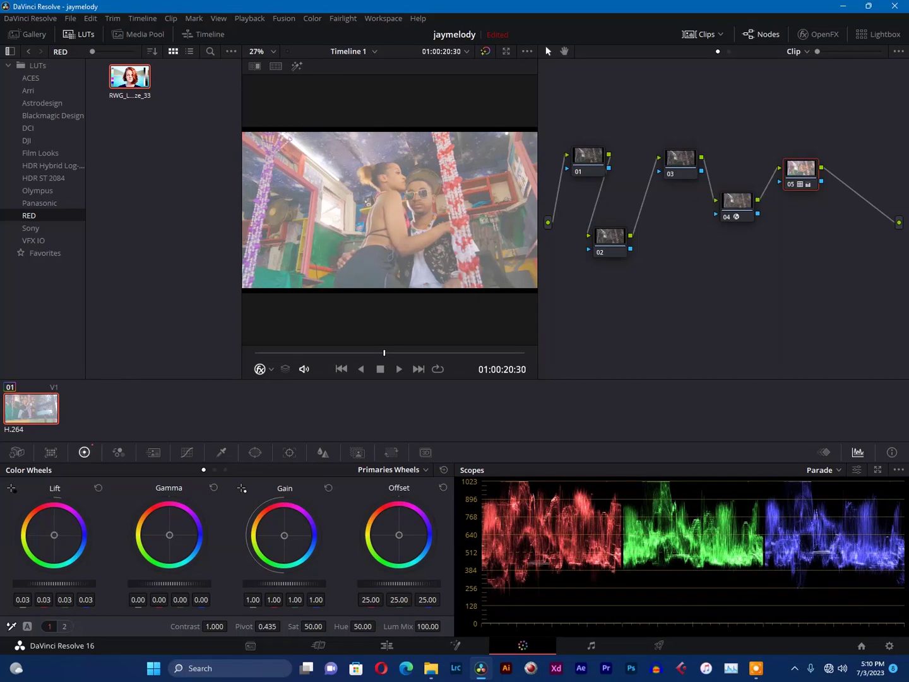
drag(55, 582, 77, 588)
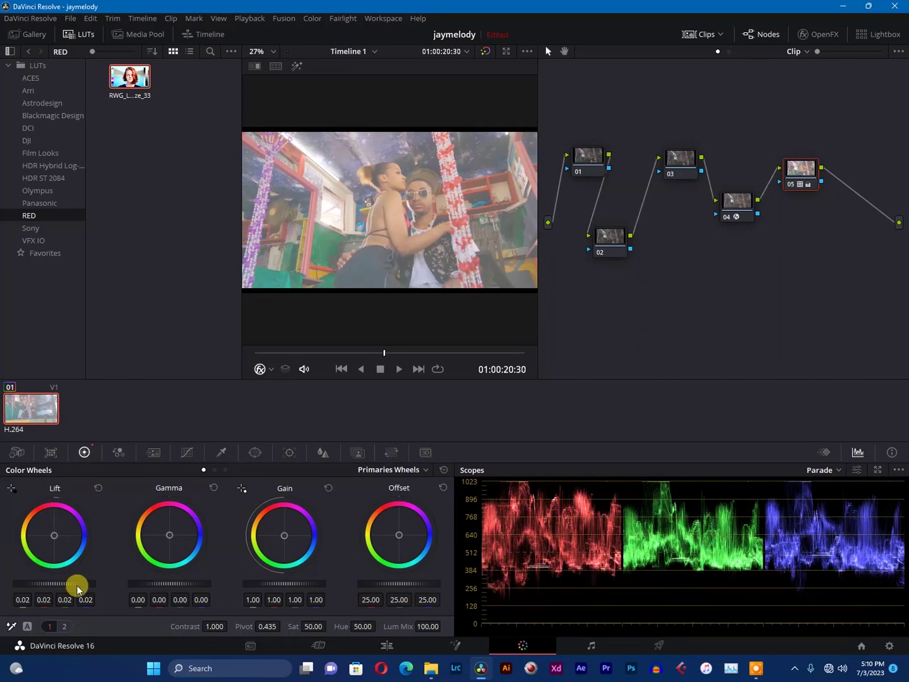
drag(161, 583, 162, 583)
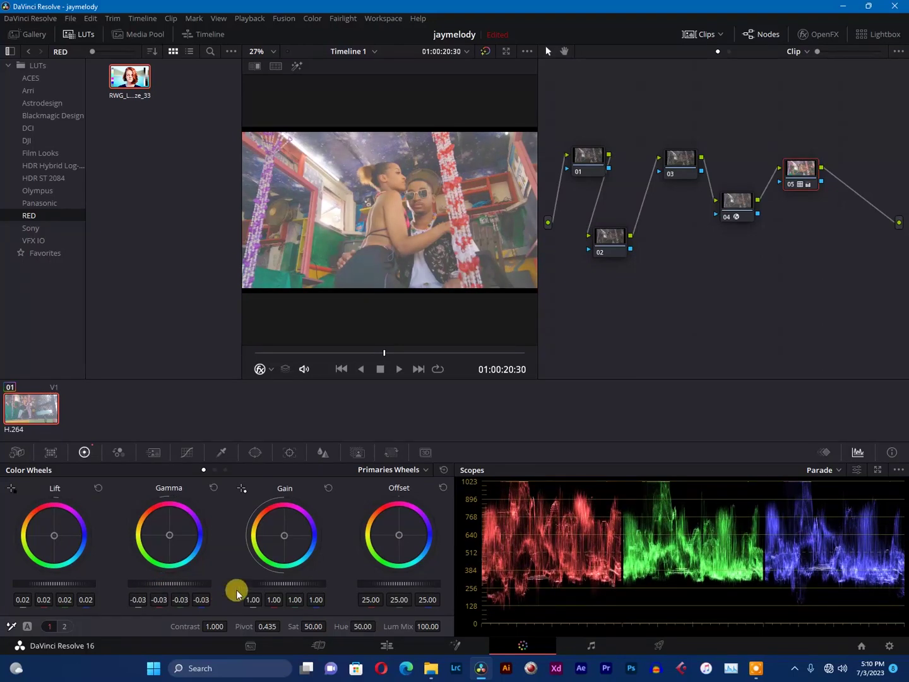
mouse_move(284, 583)
mouse_down()
mouse_move(297, 583)
mouse_move(248, 585)
mouse_up()
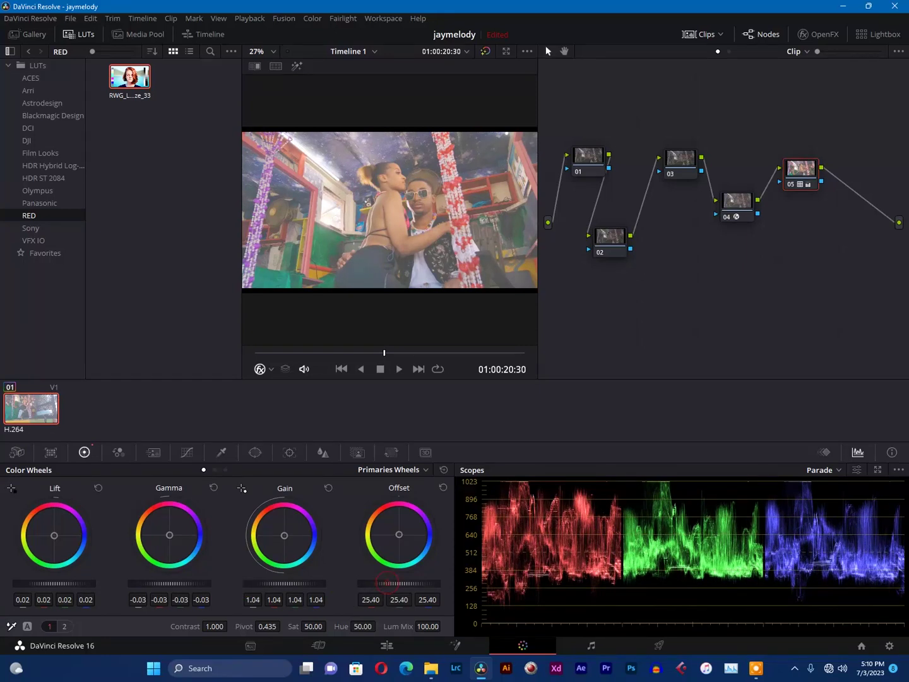
mouse_move(399, 584)
mouse_down()
mouse_move(355, 583)
mouse_move(350, 571)
mouse_up()
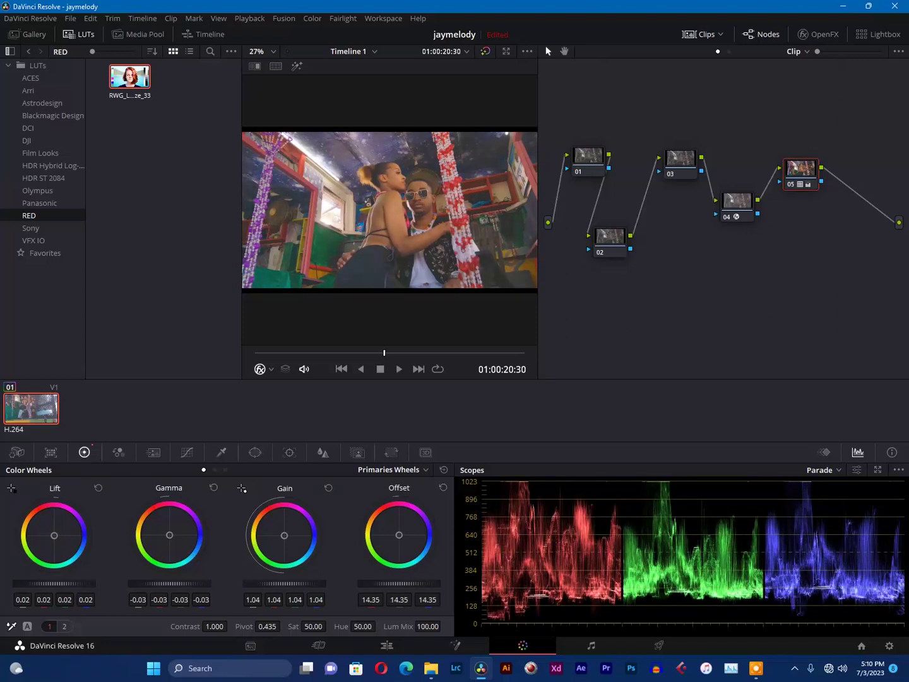
drag(285, 583, 265, 583)
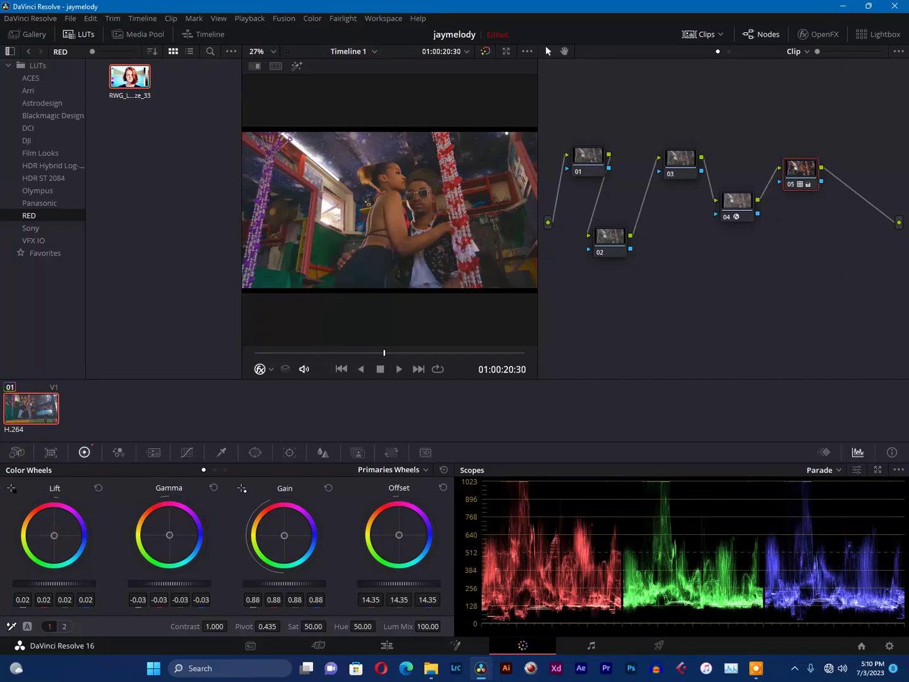
mouse_move(167, 584)
mouse_down()
mouse_move(183, 583)
mouse_move(126, 585)
mouse_up()
drag(61, 583, 25, 583)
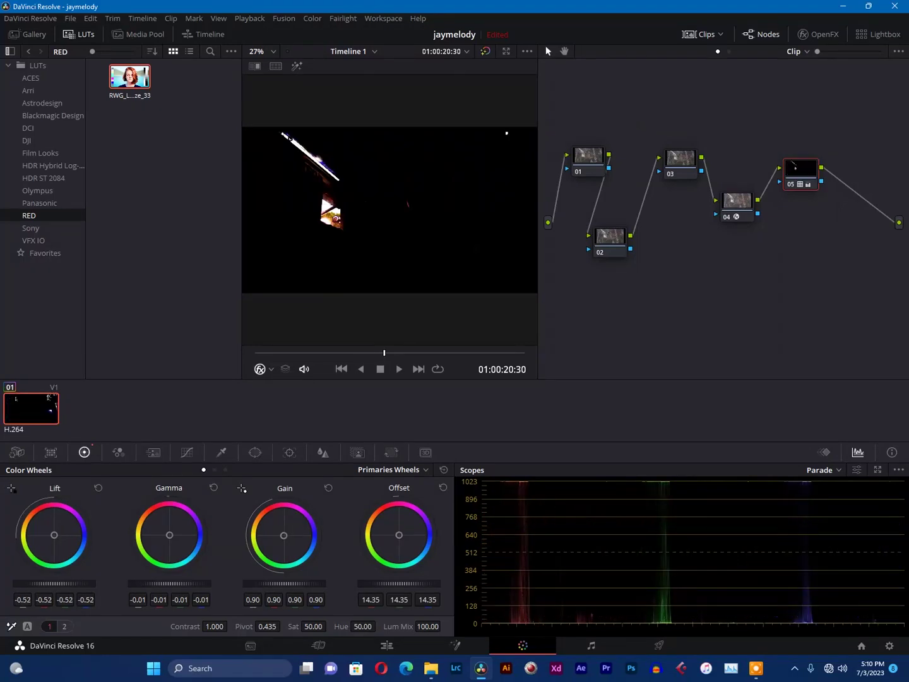
- Rebalance the wheels to Lift -0.12, Gamma 0.17, Gain 1.03, Offset 11.60, checking earlier frames
drag(31, 583, 57, 583)
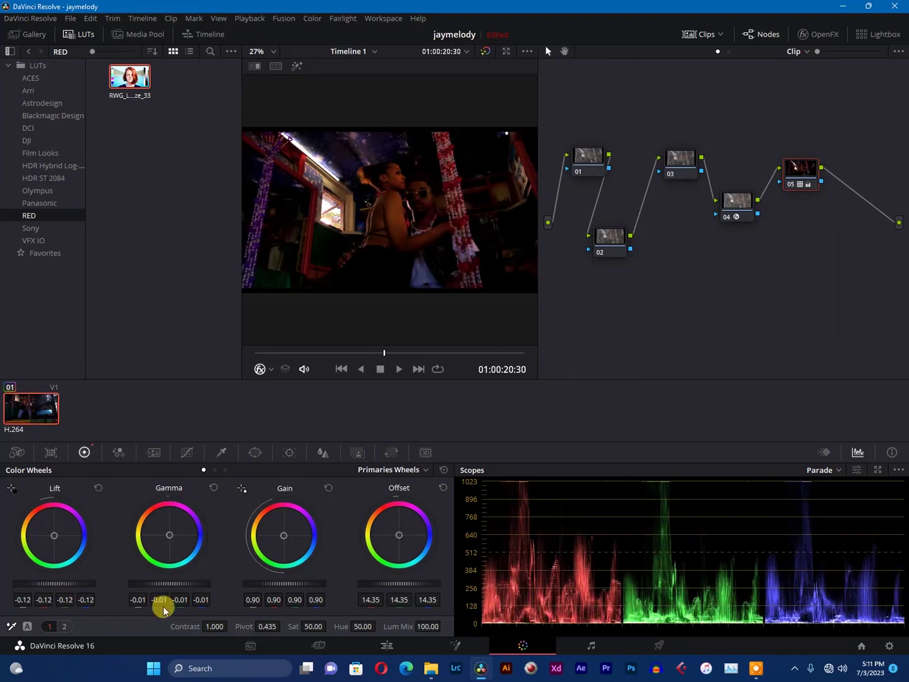
mouse_move(169, 584)
mouse_down()
mouse_move(162, 590)
mouse_move(169, 583)
mouse_up()
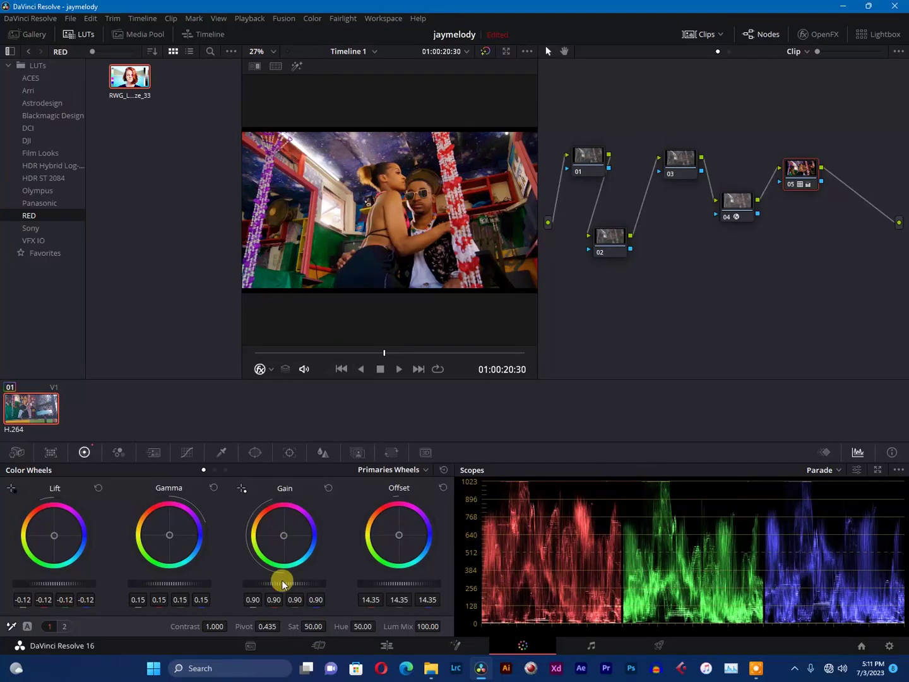
mouse_move(282, 582)
mouse_down()
mouse_move(299, 582)
mouse_move(246, 587)
mouse_up()
drag(169, 583, 189, 583)
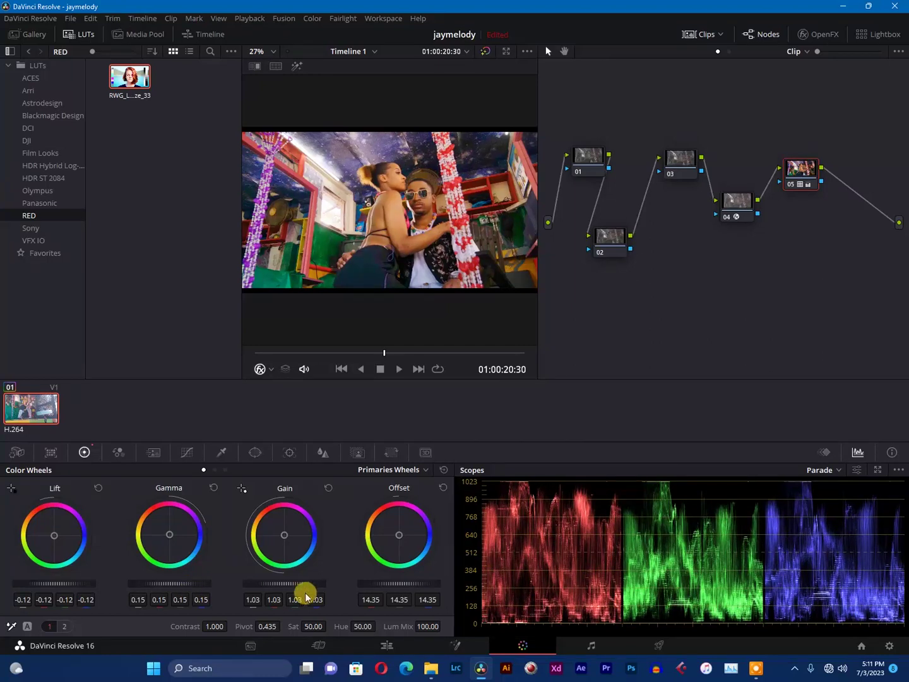
drag(382, 582, 363, 583)
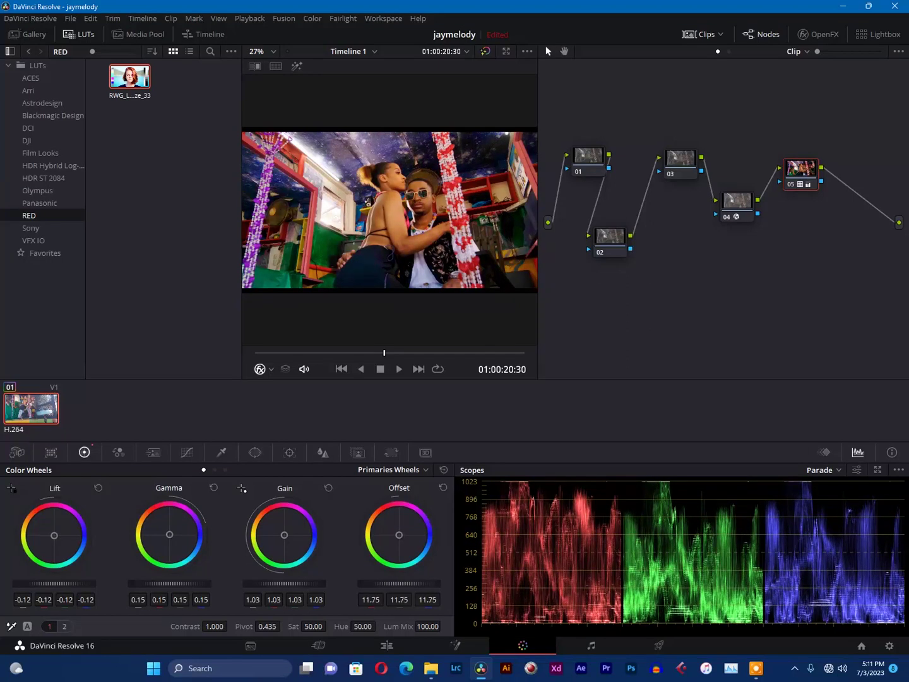
drag(142, 583, 161, 583)
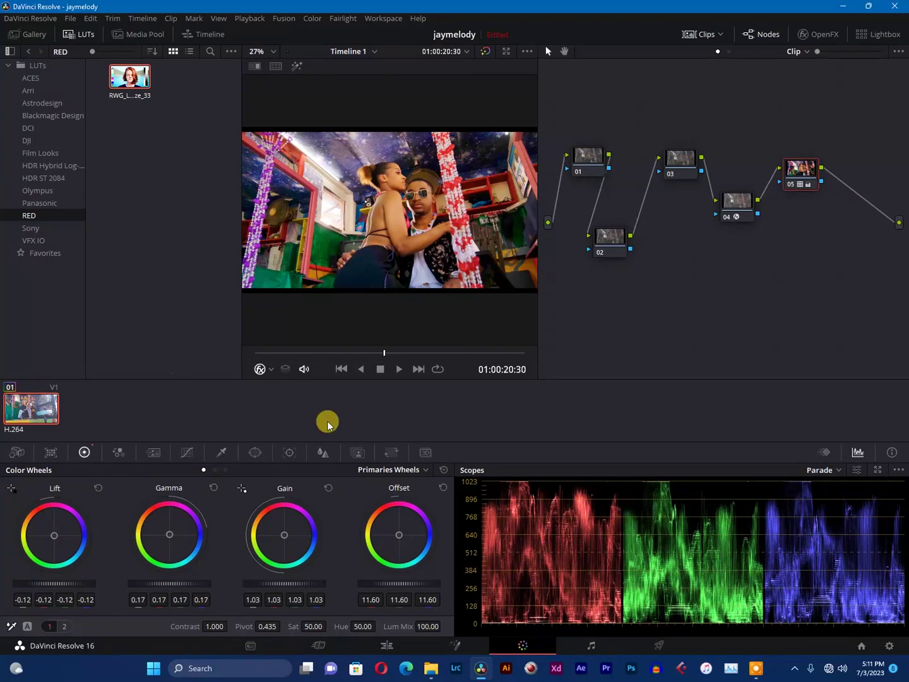
drag(372, 355, 349, 357)
drag(345, 356, 326, 355)
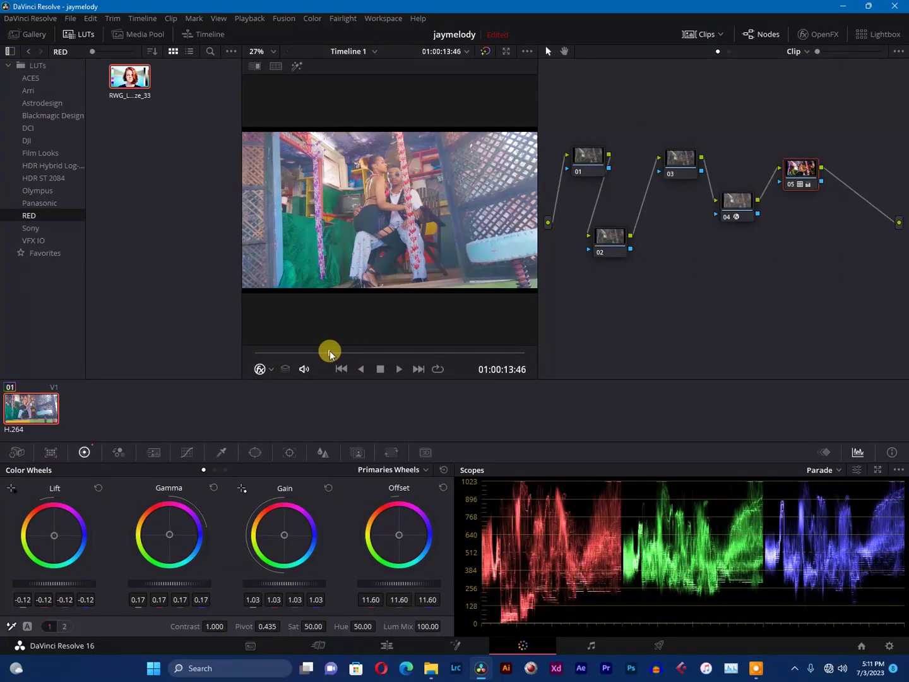
- On another frame, raise Gain to 1.15 and lower Offset to 11.25
mouse_move(322, 357)
mouse_down()
mouse_move(387, 351)
mouse_move(374, 352)
mouse_up()
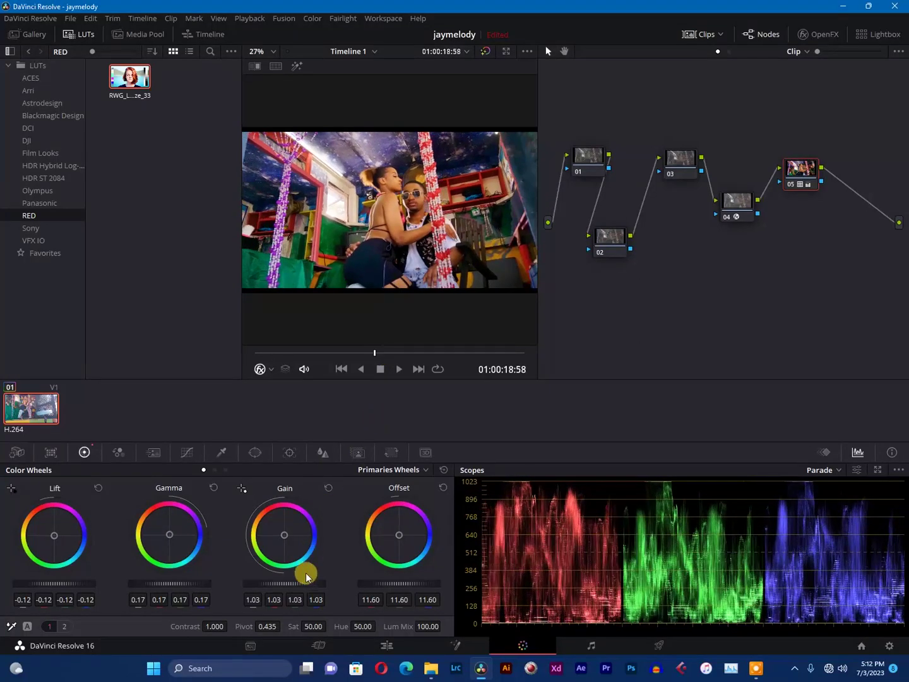
drag(300, 585, 311, 583)
click(392, 583)
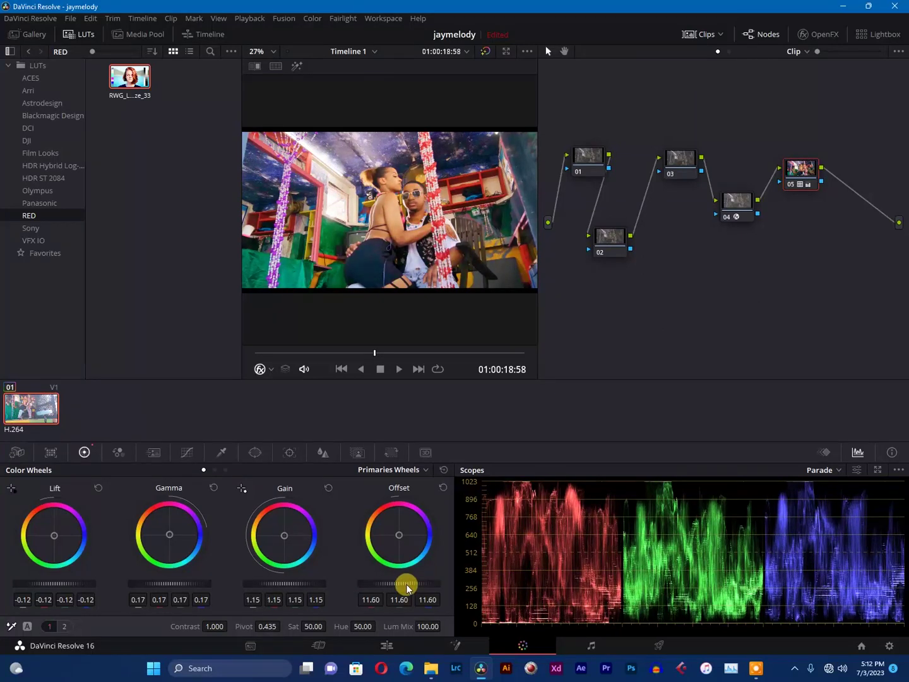
drag(406, 584, 392, 583)
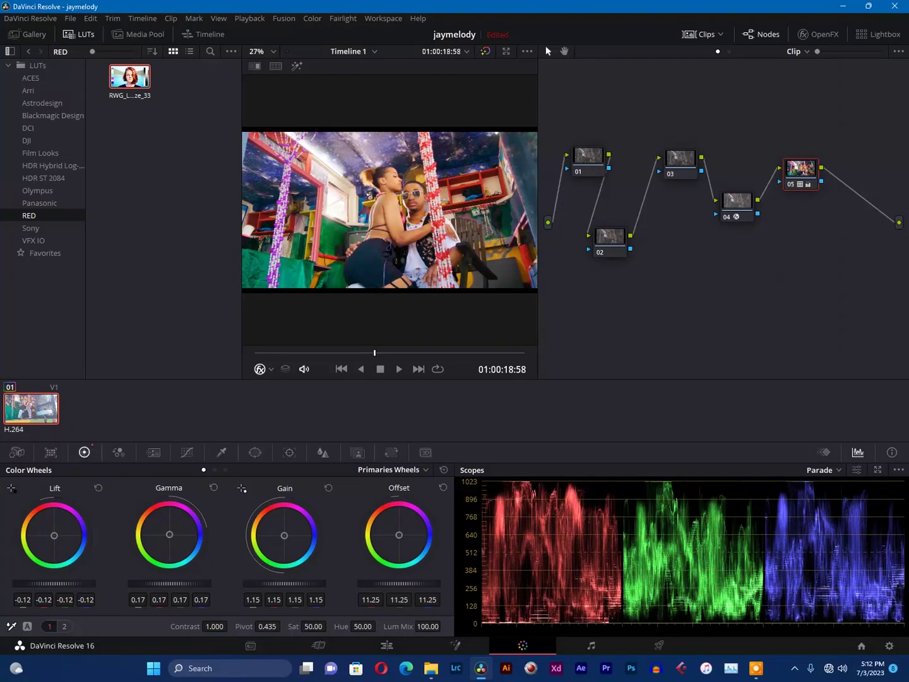
click(224, 471)
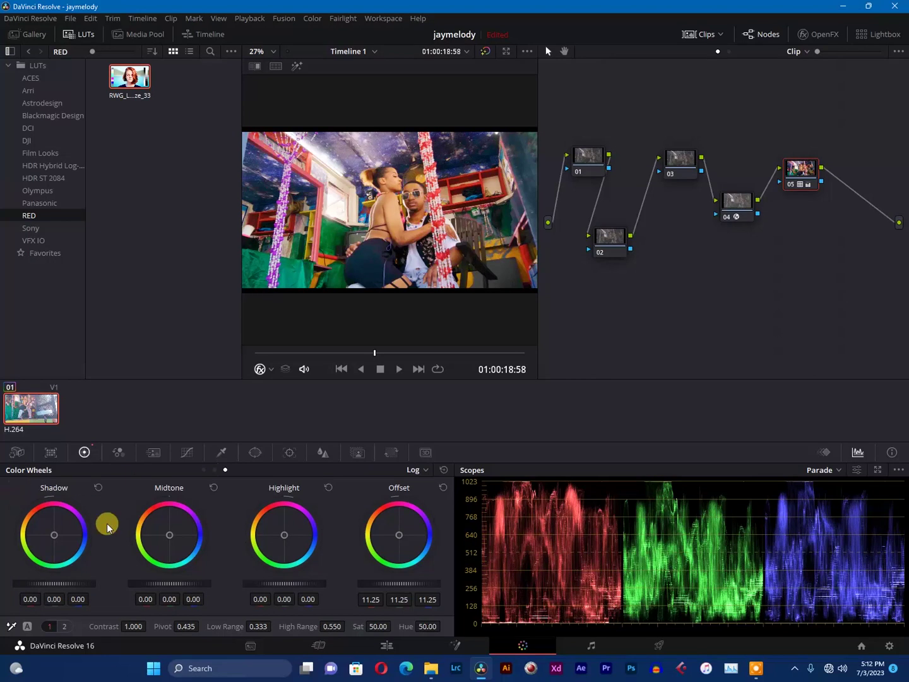
- Set the Log Midtone wheel to 0.01/-0.02/-0.06 with a slight warm tint
mouse_move(161, 586)
mouse_down()
mouse_move(151, 586)
mouse_move(165, 584)
mouse_up()
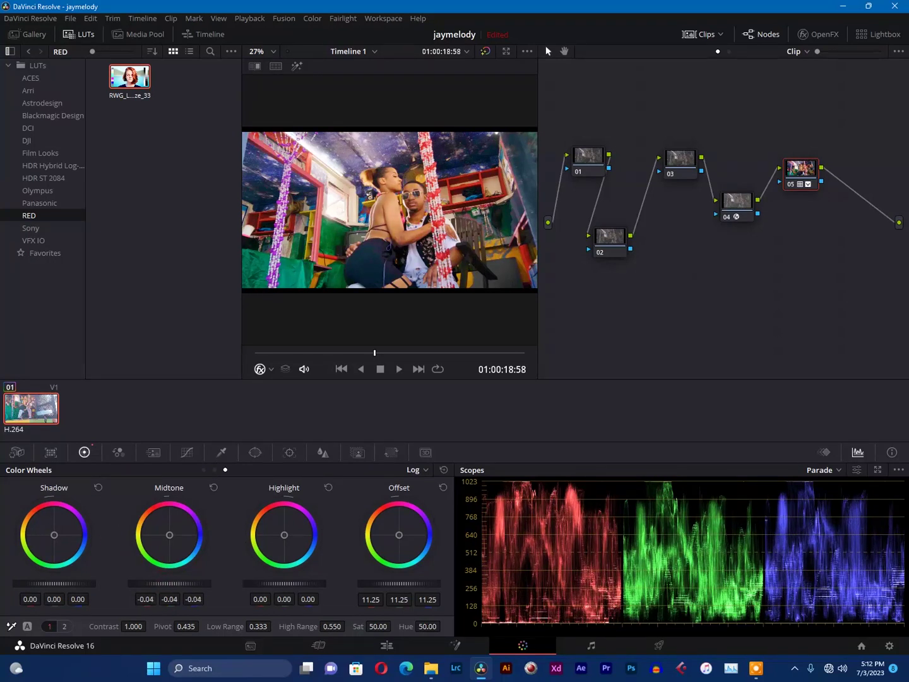
drag(179, 520, 168, 534)
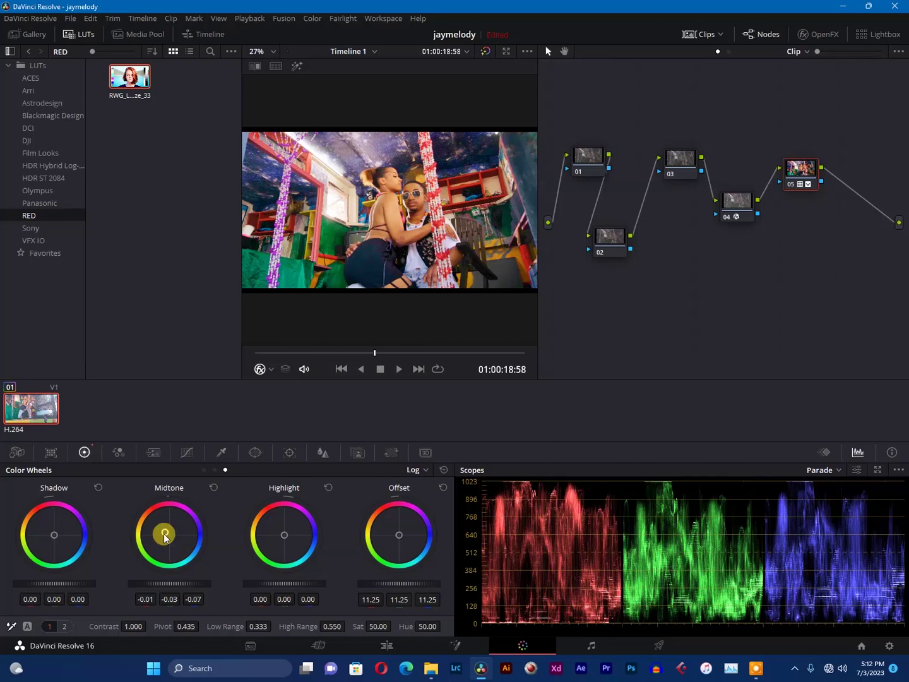
mouse_move(166, 581)
mouse_down()
mouse_move(198, 581)
mouse_move(133, 582)
mouse_up()
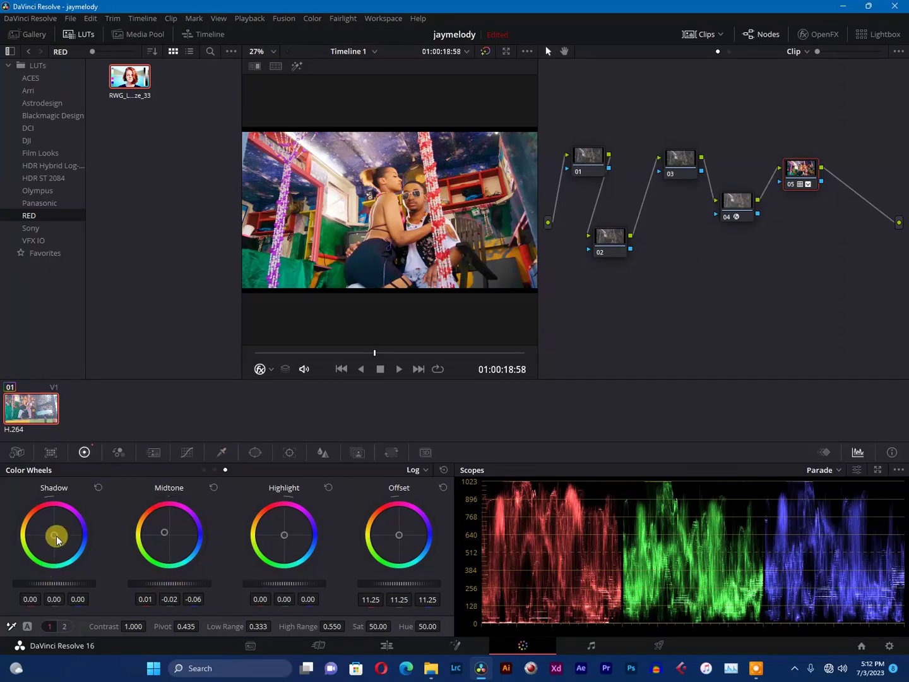
- Shift the Log Shadow balance to -0.09/-0.03/-0.11 and raise the Highlight master level
mouse_move(55, 538)
mouse_down()
mouse_move(76, 564)
mouse_move(34, 583)
mouse_move(48, 582)
mouse_up()
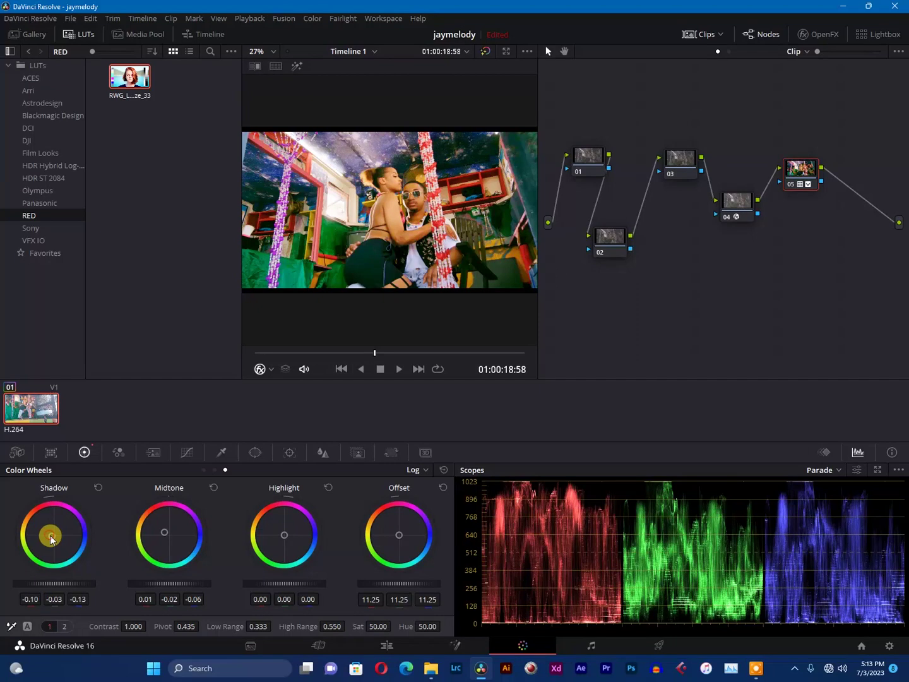
drag(53, 536, 224, 514)
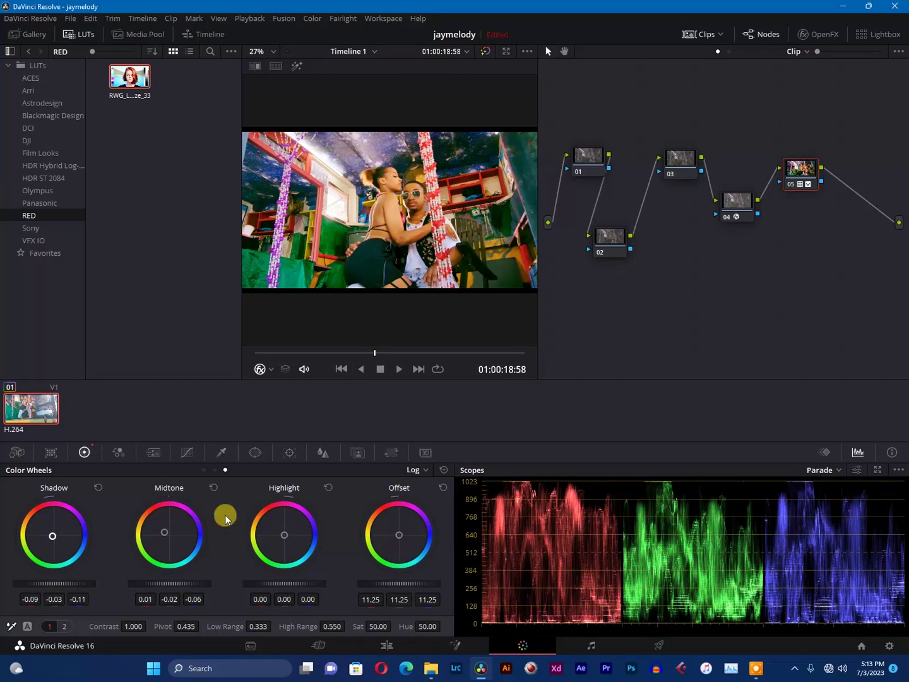
drag(275, 586, 272, 584)
- Tint highlights blue (-0.06/0.08/0.14), set Log Offset to 9.25, and compare a couple of frames
drag(278, 525, 287, 538)
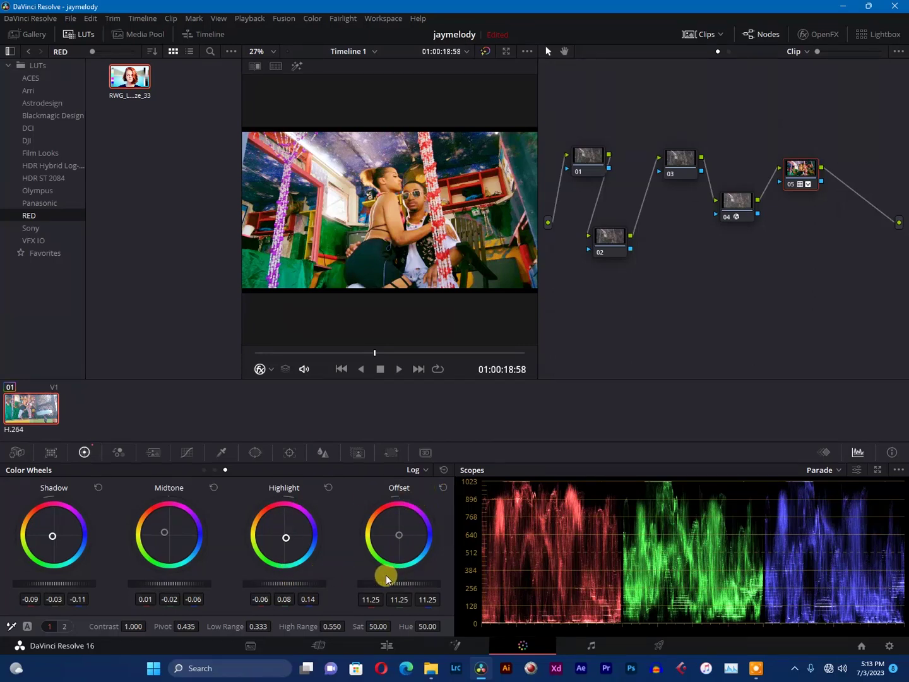
mouse_move(399, 582)
mouse_down()
mouse_move(378, 583)
mouse_move(442, 582)
mouse_up()
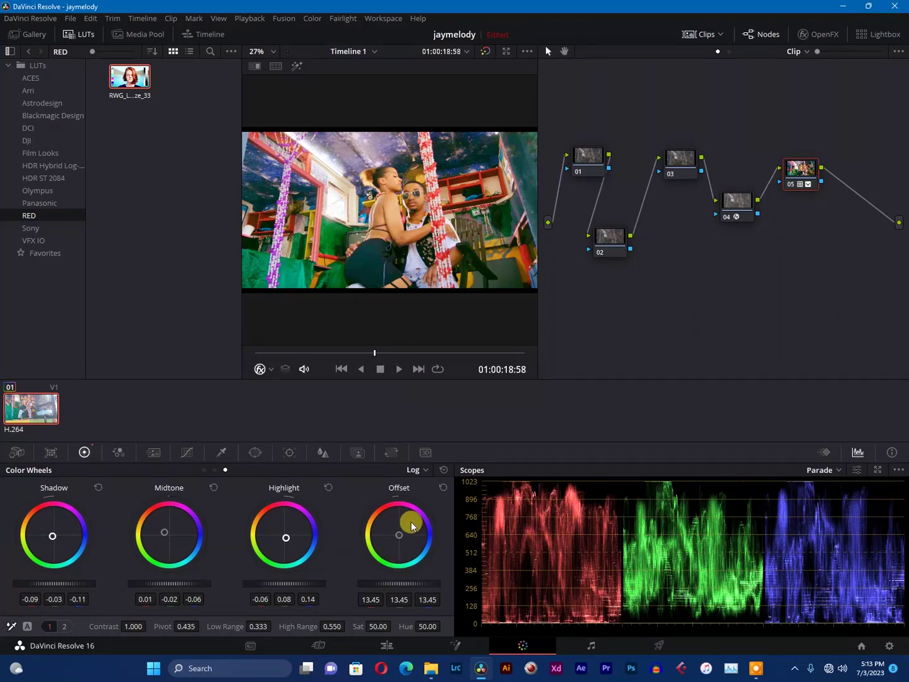
mouse_move(405, 583)
mouse_down()
mouse_move(353, 583)
mouse_move(361, 582)
mouse_up()
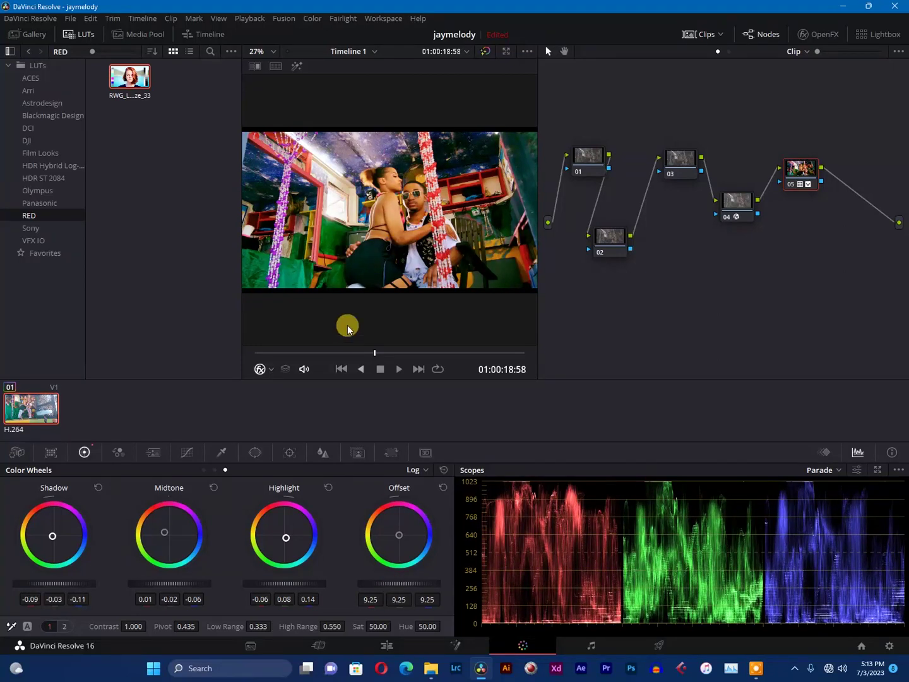
mouse_move(373, 355)
mouse_down()
mouse_move(363, 355)
mouse_move(373, 353)
mouse_up()
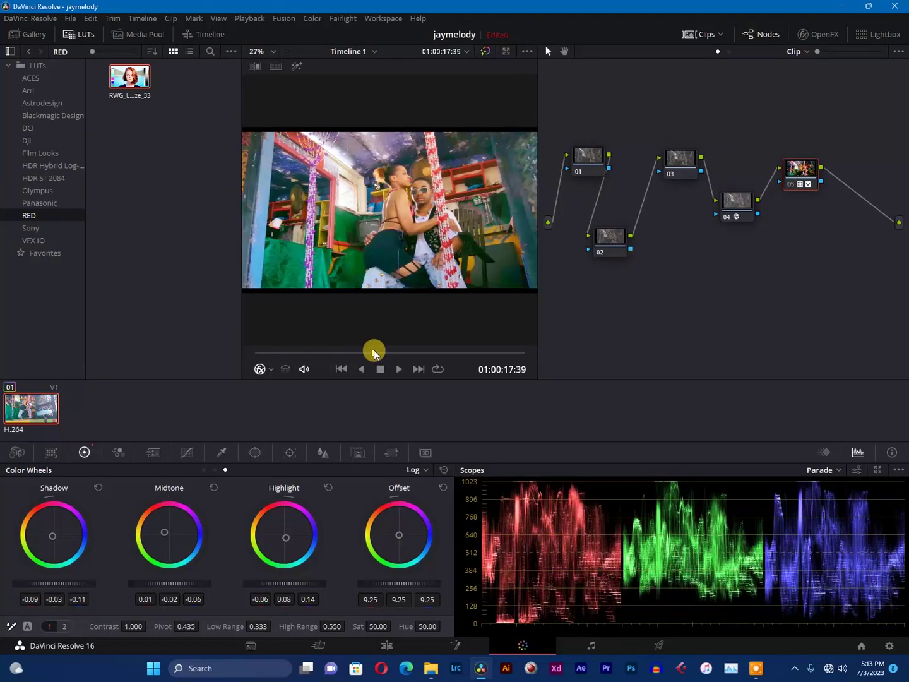
drag(373, 355, 376, 353)
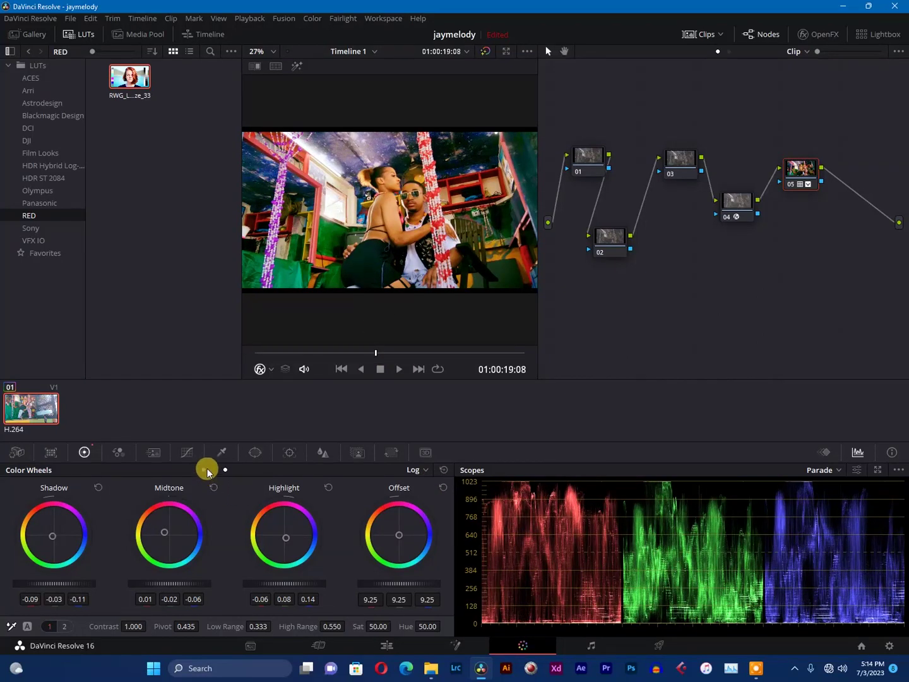
- Show node 05's RGB Mixer, with every output channel still at 1.00
click(118, 453)
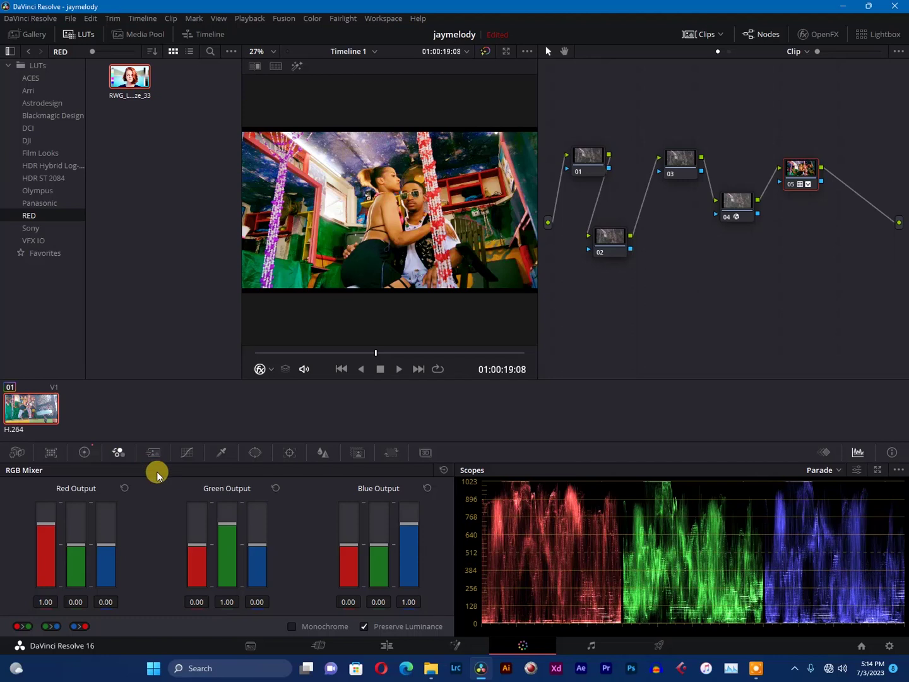
- Add two points to node 05's custom luma curve, forming a gentle S-curve for contrast
click(185, 456)
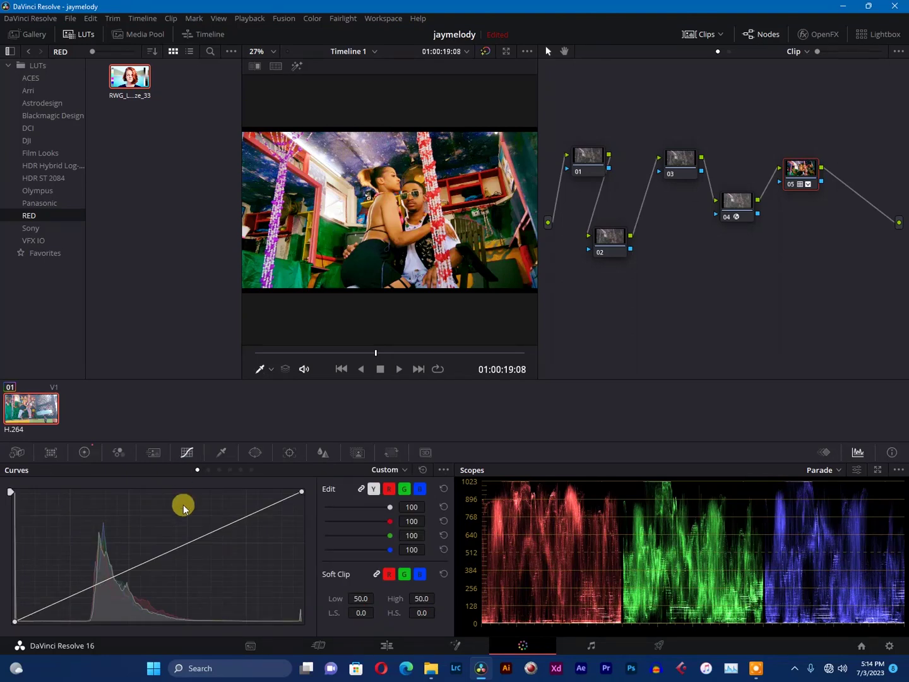
drag(179, 548, 174, 541)
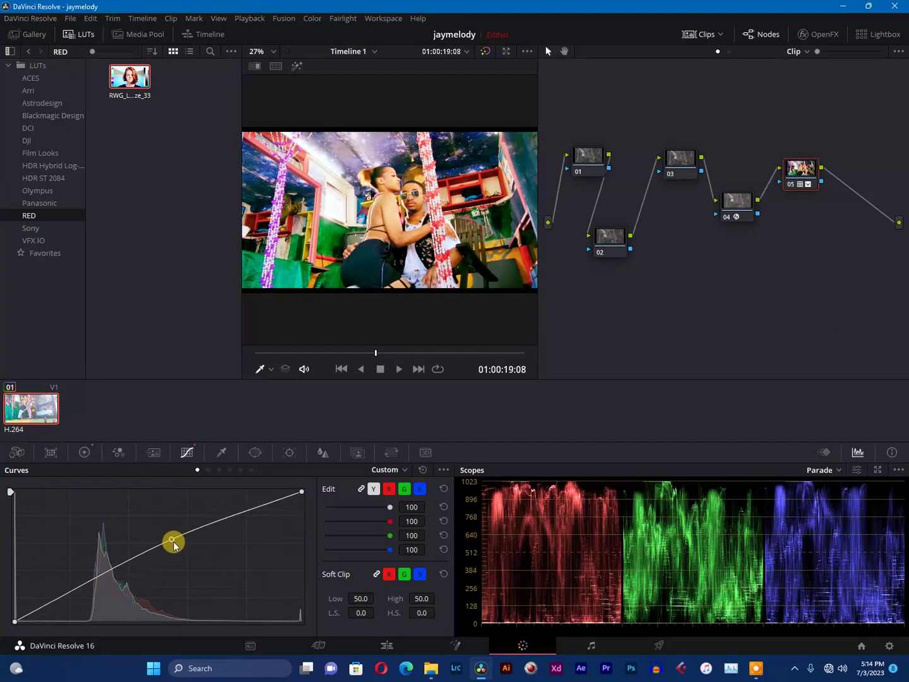
drag(111, 572, 106, 577)
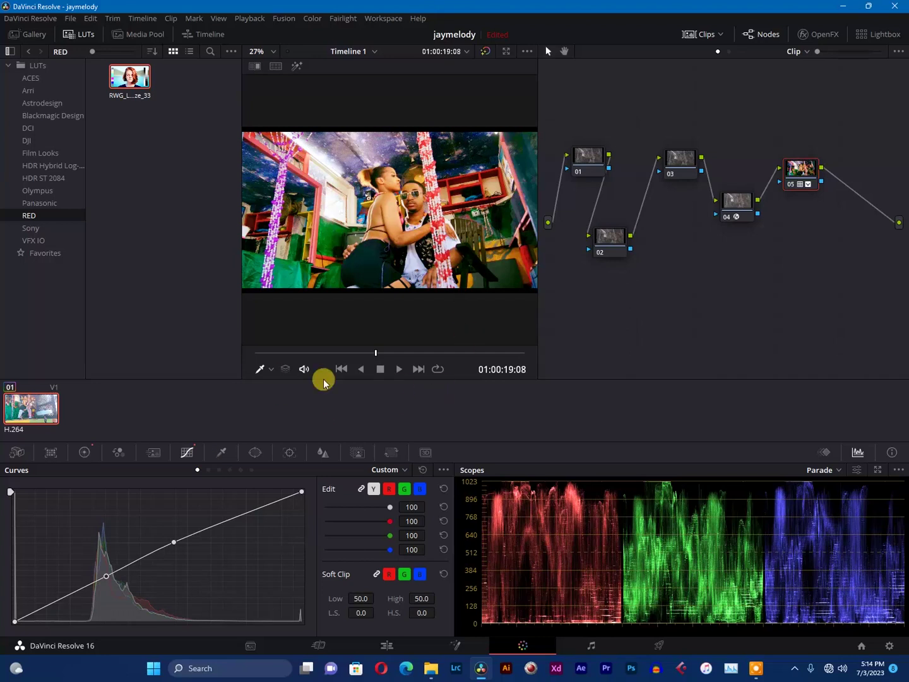
click(219, 469)
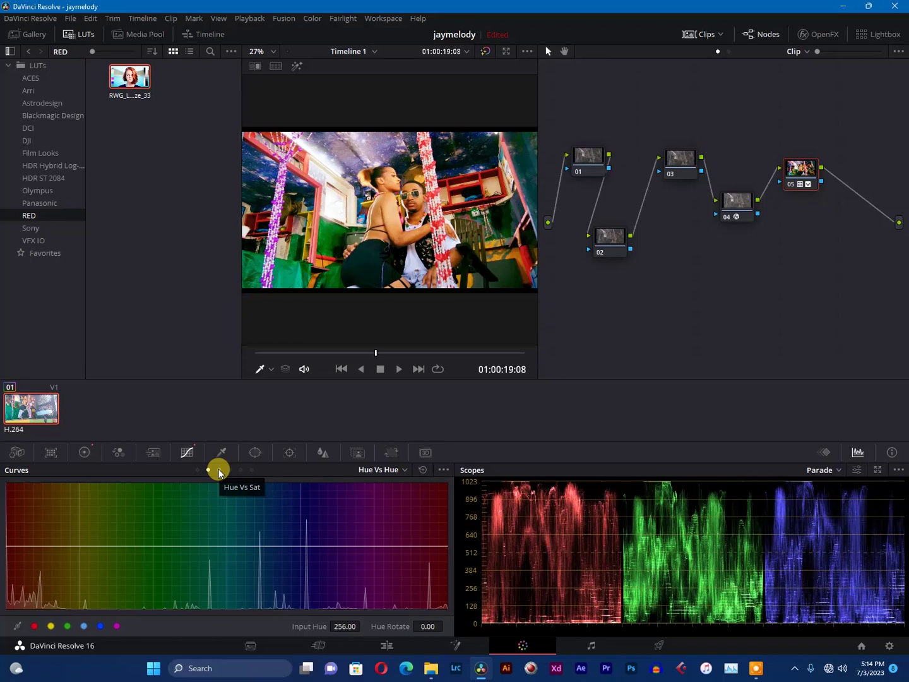
click(219, 471)
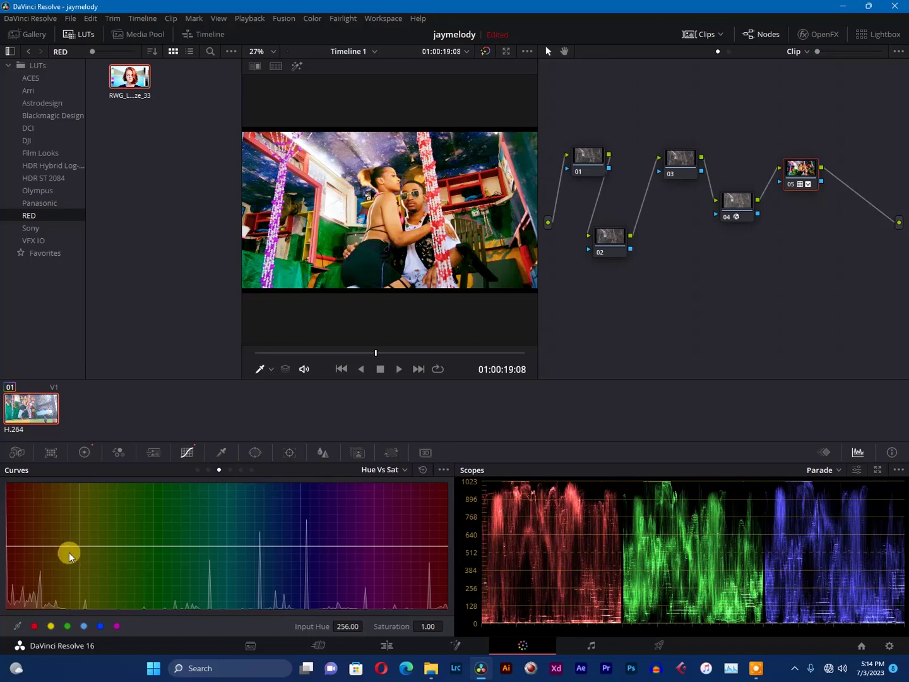
- Place six anchor points along the Hue Vs Sat curve, from orange through magenta
click(49, 544)
click(95, 545)
click(168, 543)
click(262, 542)
click(362, 543)
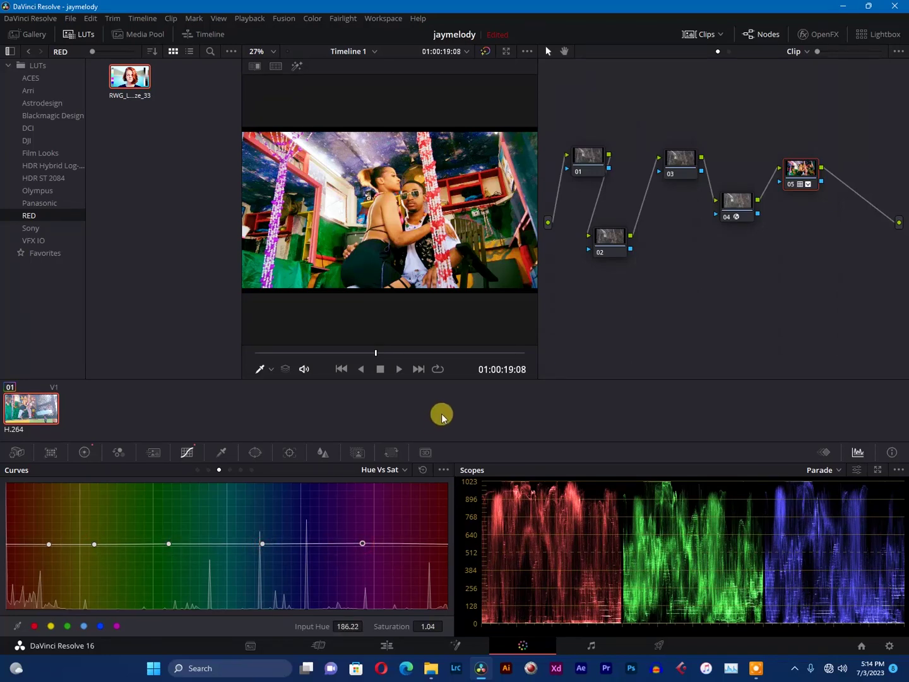
click(423, 542)
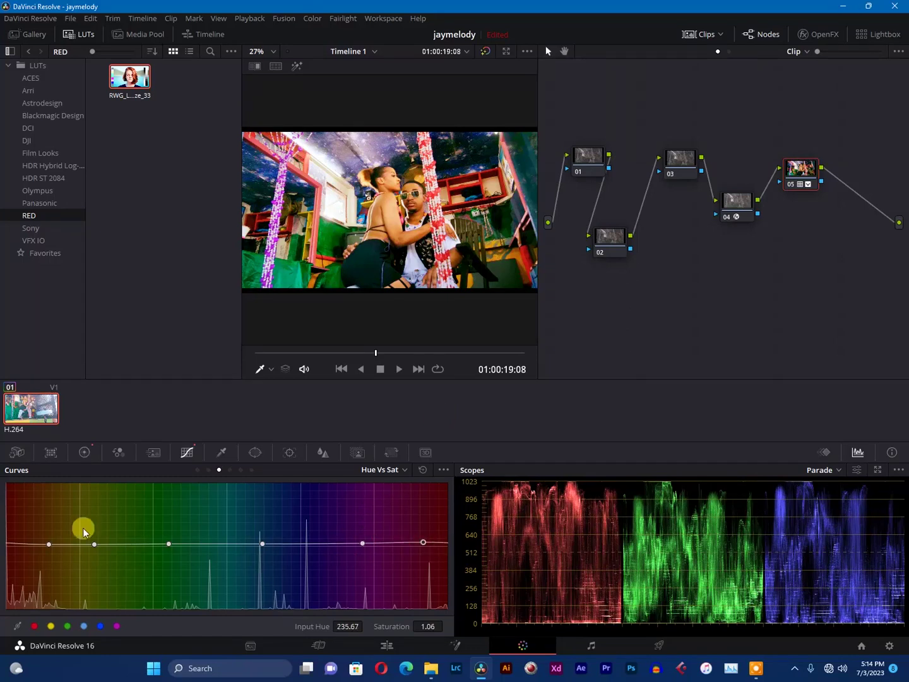
- Boost yellow, yellow-green and cyan-blue saturation, ease magenta-red, and leave orange near neutral
mouse_move(425, 542)
mouse_down()
mouse_move(432, 589)
mouse_move(445, 601)
mouse_move(452, 531)
mouse_up()
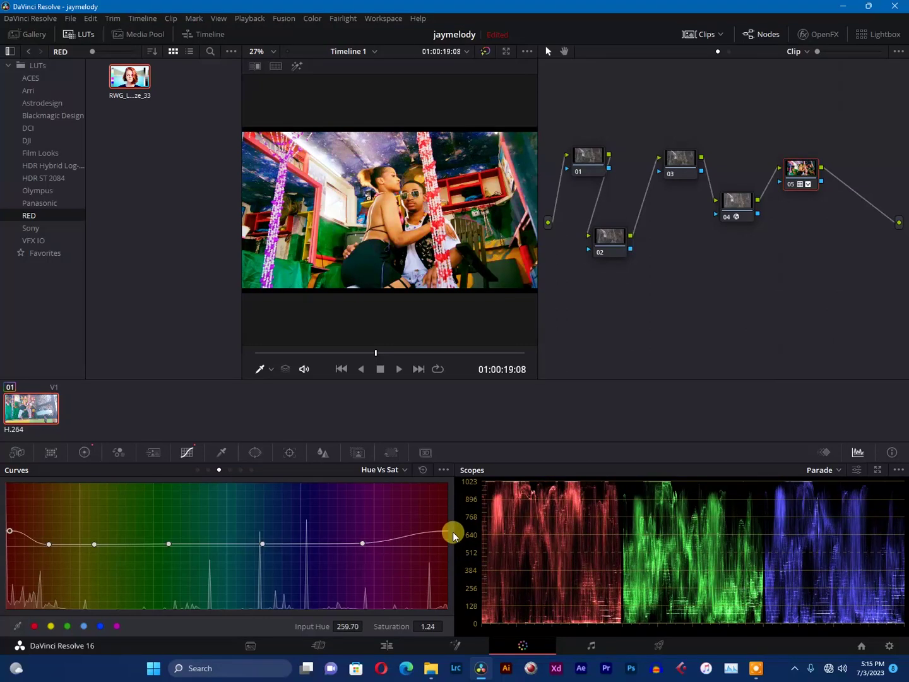
mouse_move(452, 530)
mouse_down()
mouse_move(430, 551)
mouse_move(431, 538)
mouse_up()
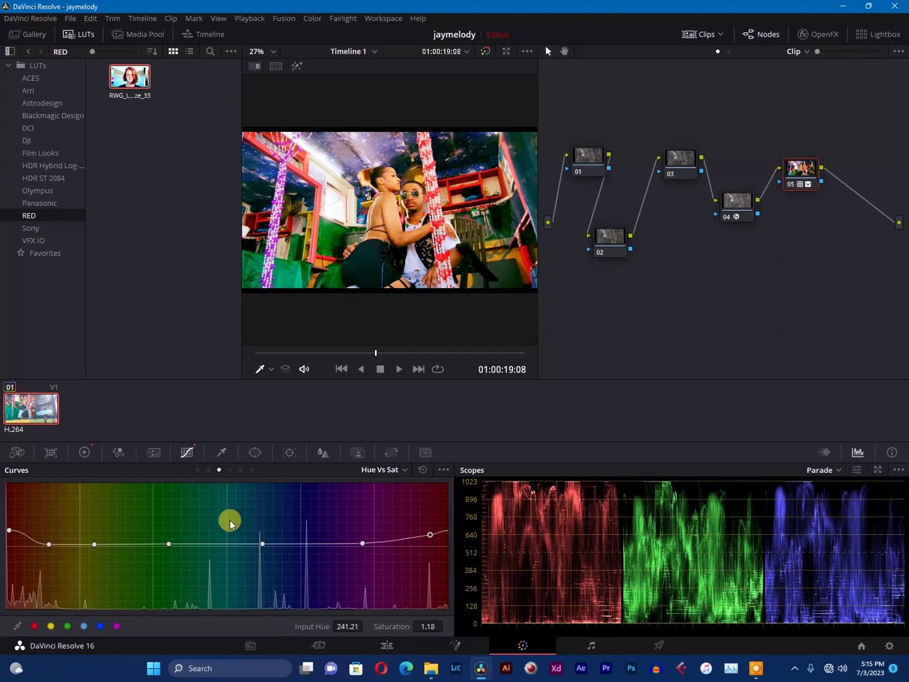
drag(168, 544, 176, 590)
mouse_move(178, 519)
mouse_down()
mouse_move(190, 496)
mouse_move(183, 527)
mouse_up()
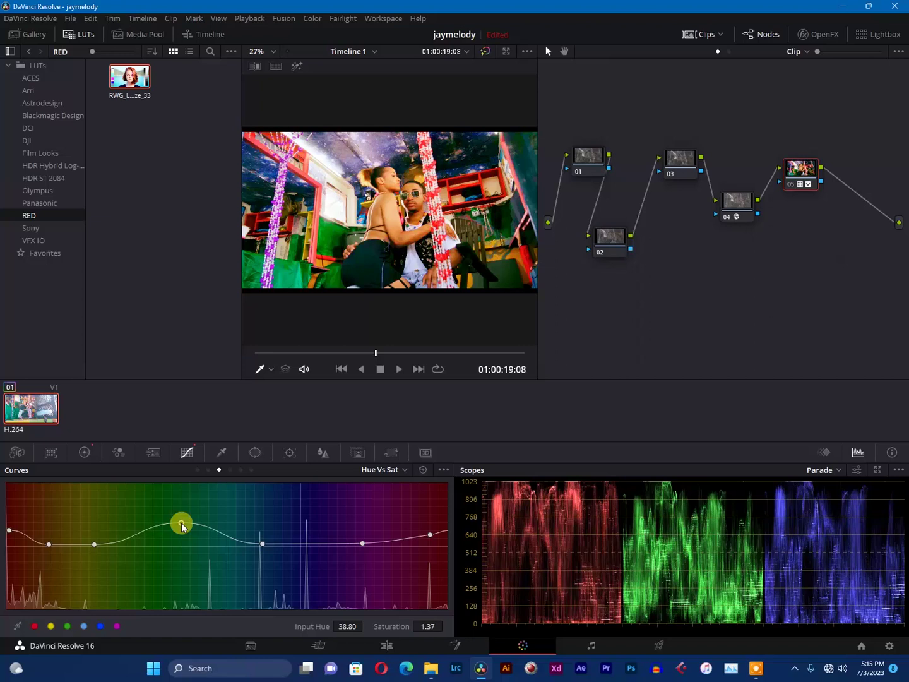
mouse_move(94, 548)
mouse_down()
mouse_move(100, 554)
mouse_move(114, 522)
mouse_up()
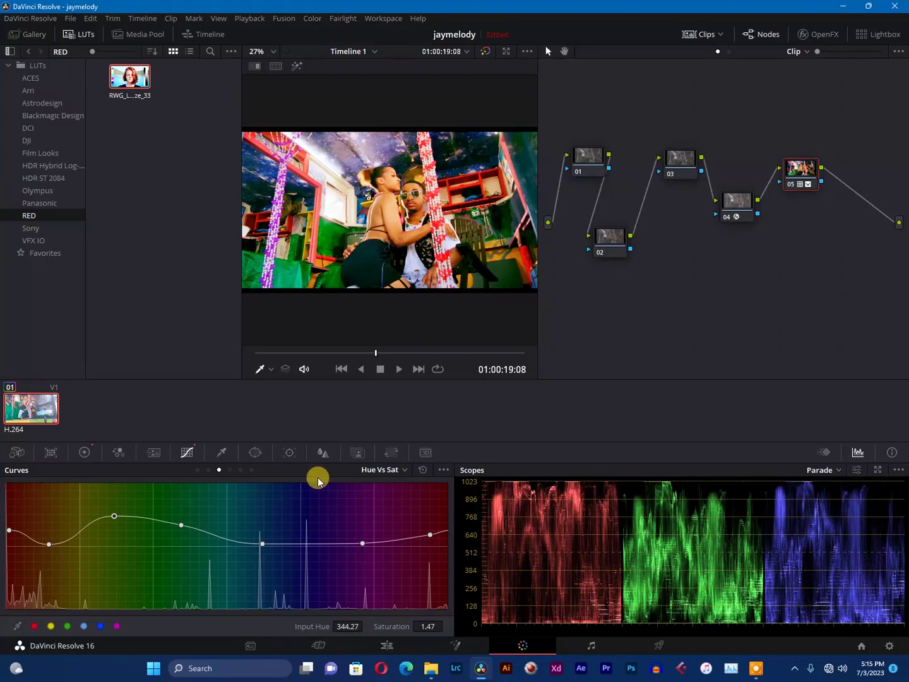
mouse_move(264, 543)
mouse_down()
mouse_move(270, 508)
mouse_move(265, 577)
mouse_move(269, 527)
mouse_up()
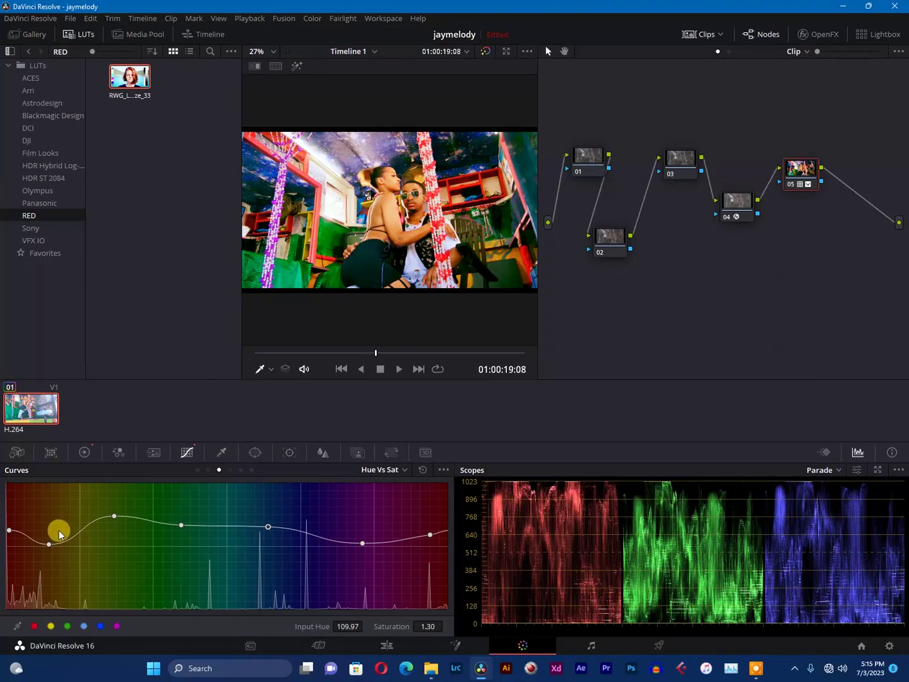
drag(49, 547, 47, 576)
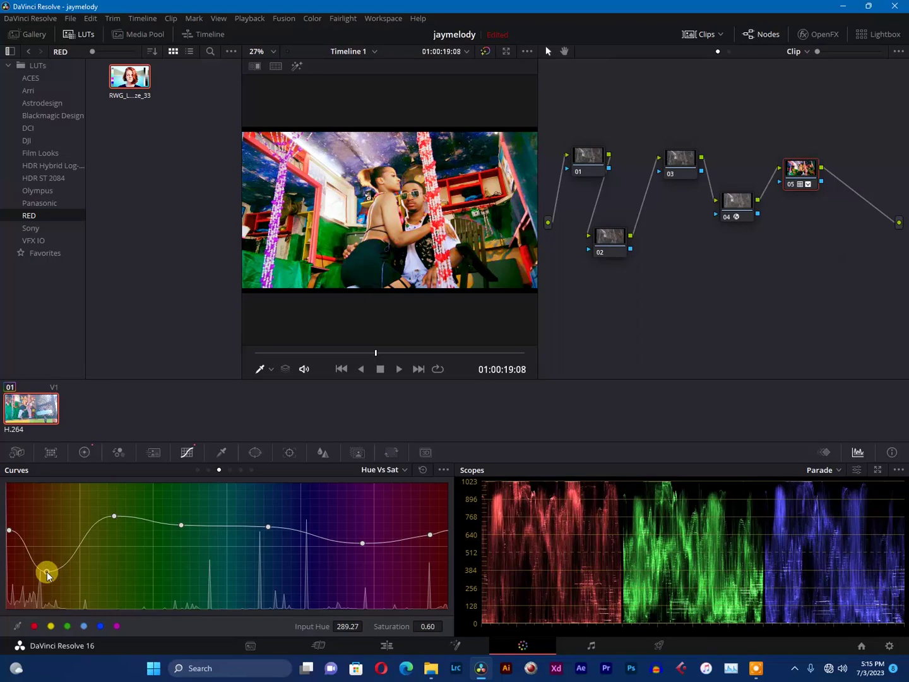
mouse_move(48, 576)
mouse_down()
mouse_move(52, 534)
mouse_move(45, 538)
mouse_up()
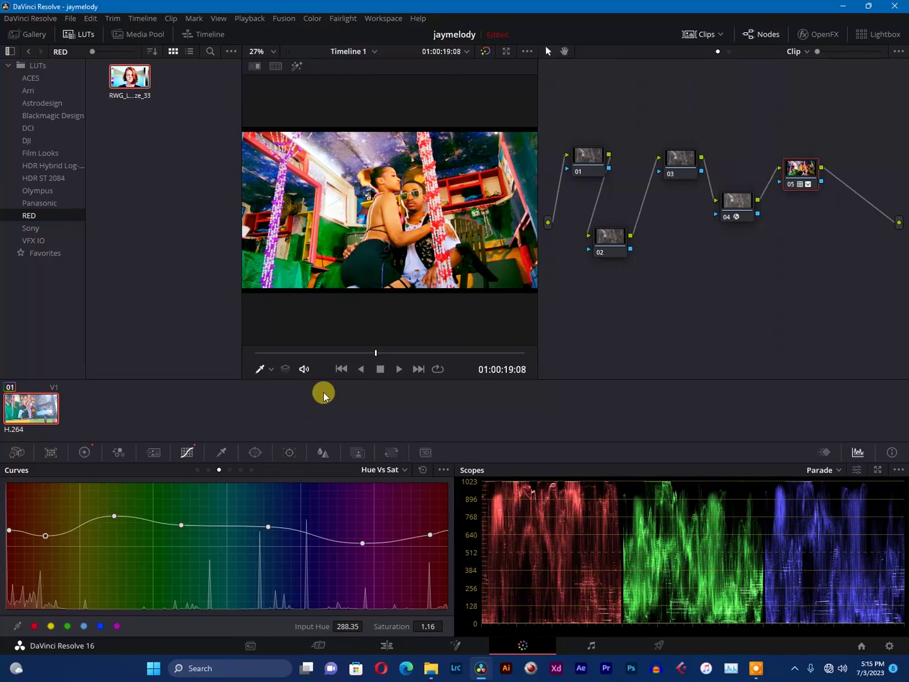
click(228, 469)
- Add control points across the reds, greens and blues on node 05's Hue vs Hue curve
click(209, 469)
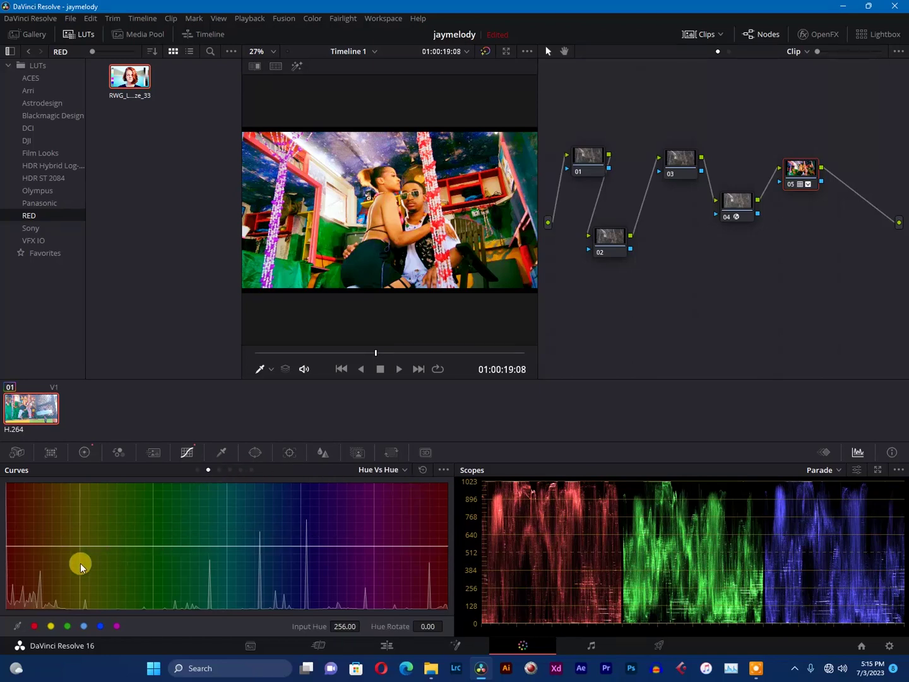
click(65, 544)
drag(139, 544, 139, 541)
click(251, 542)
drag(318, 543, 318, 538)
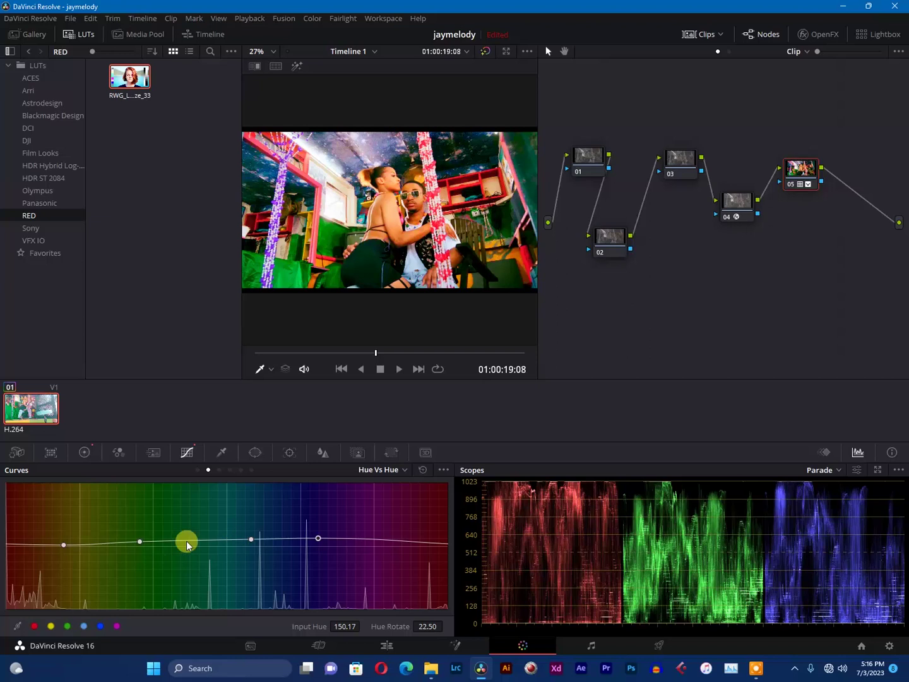
- Rotate greens down (Input Hue 164.04 to -32.14), anchor the reds, and lower blue-purples
drag(135, 539, 139, 566)
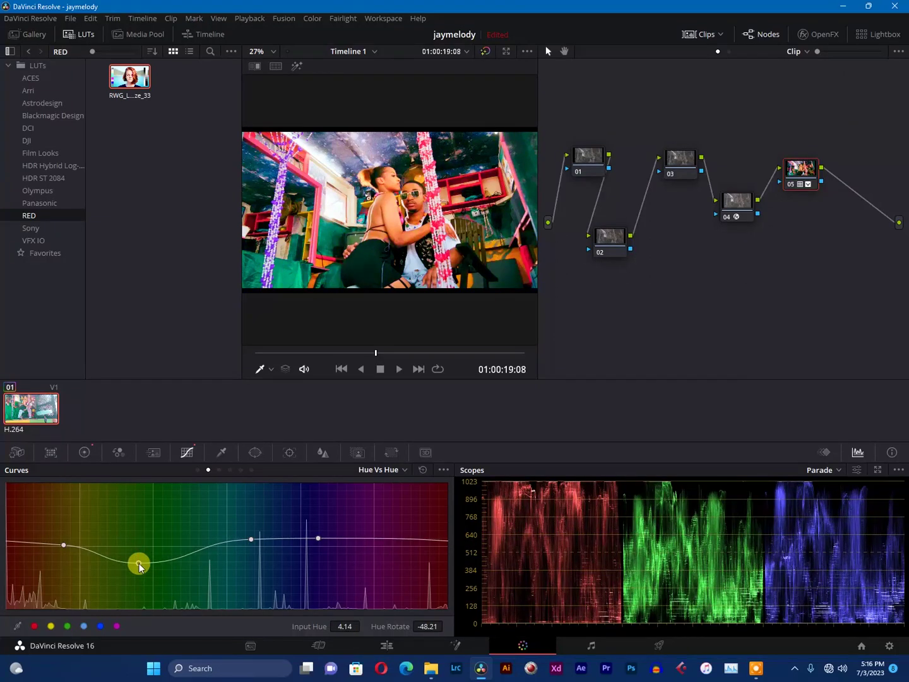
mouse_move(140, 526)
mouse_down()
mouse_move(133, 571)
mouse_move(143, 560)
mouse_up()
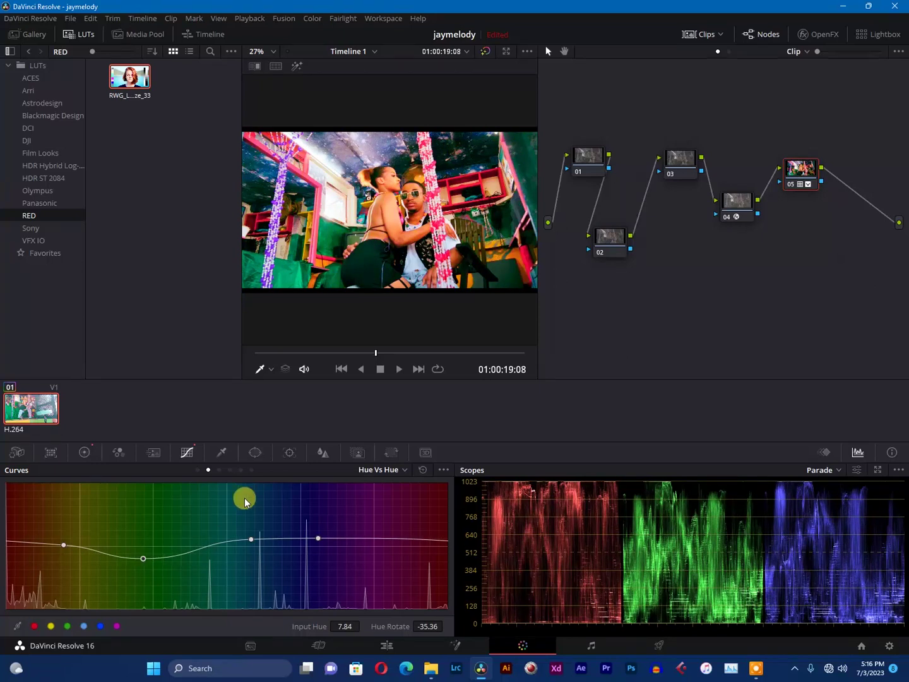
drag(61, 548, 33, 555)
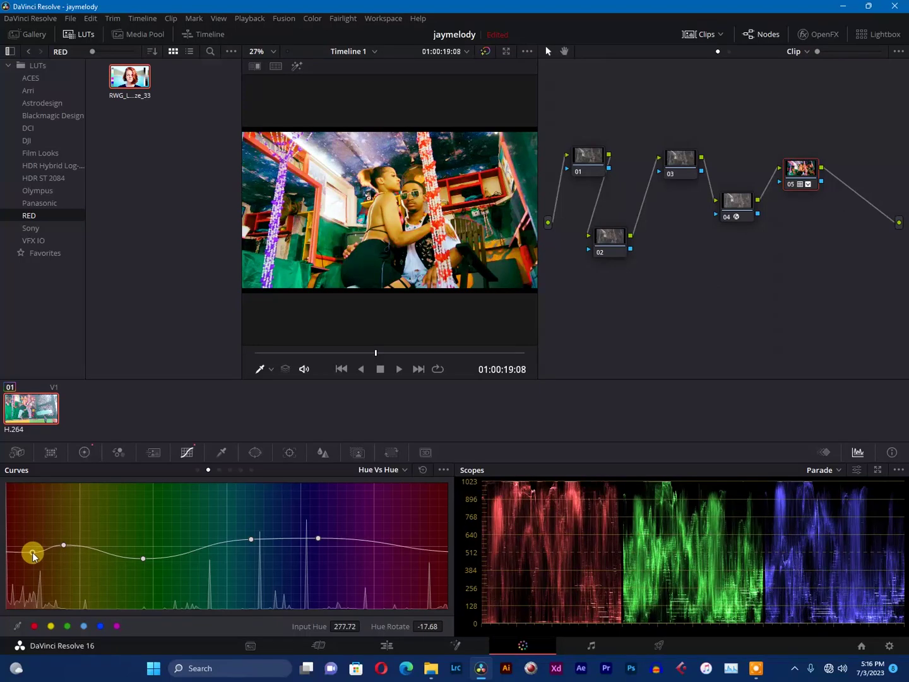
drag(33, 555, 34, 551)
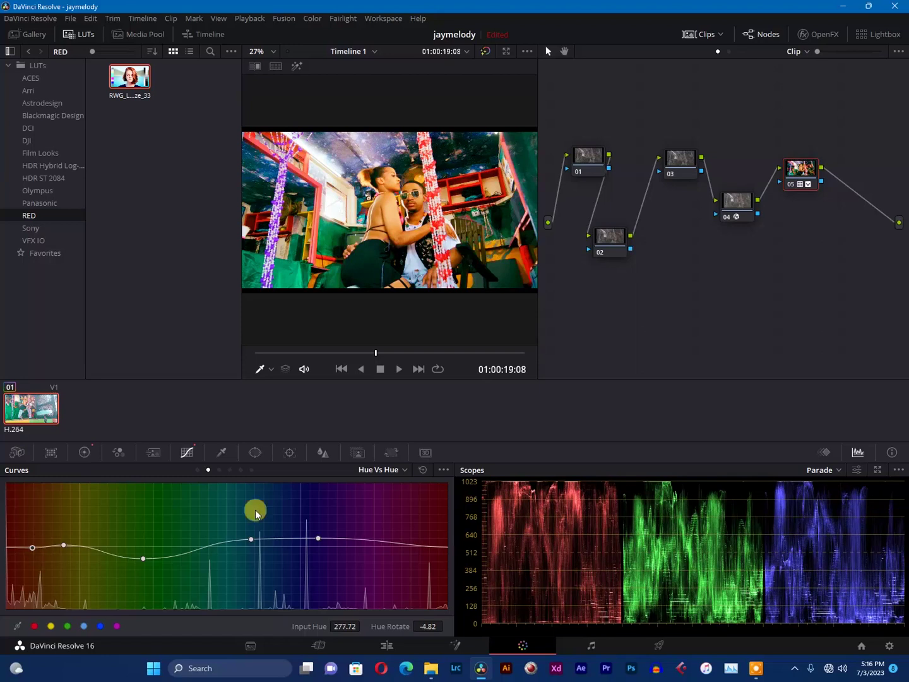
mouse_move(434, 547)
mouse_down()
mouse_move(427, 563)
mouse_move(427, 527)
mouse_move(425, 559)
mouse_up()
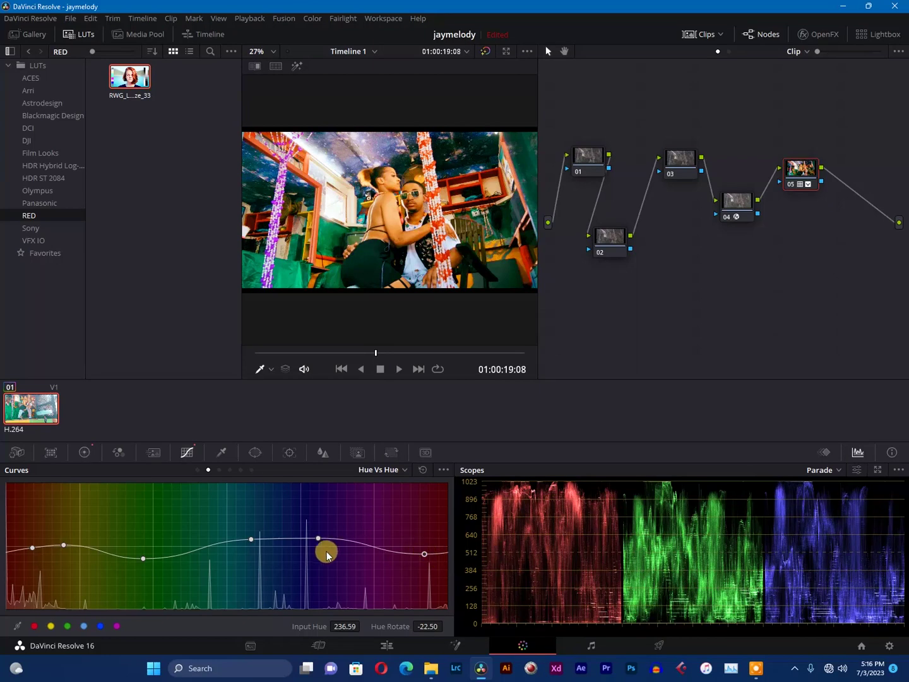
mouse_move(317, 537)
mouse_down()
mouse_move(326, 510)
mouse_move(323, 536)
mouse_up()
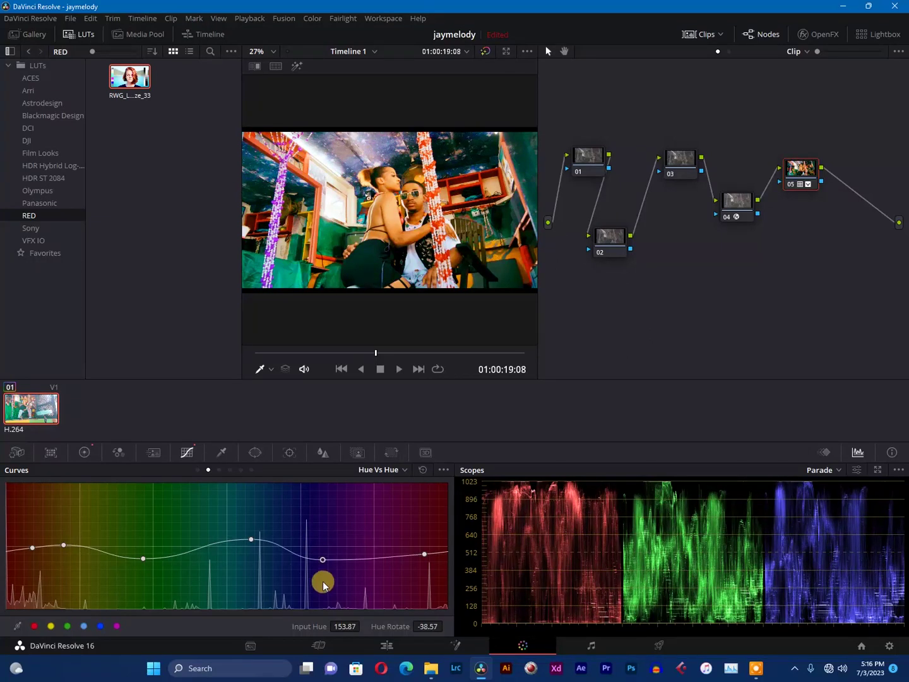
mouse_move(324, 537)
mouse_down()
mouse_move(335, 542)
mouse_move(335, 557)
mouse_up()
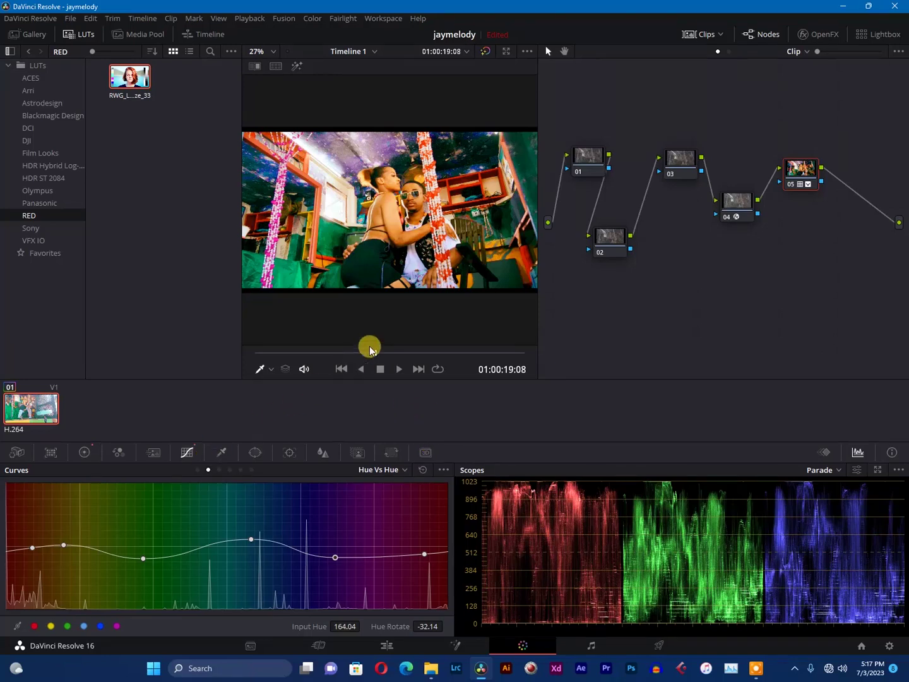
- Scrub back and forth through the clip to review the hue-shifted grade, parking at 01:00:20:20
drag(372, 360, 321, 361)
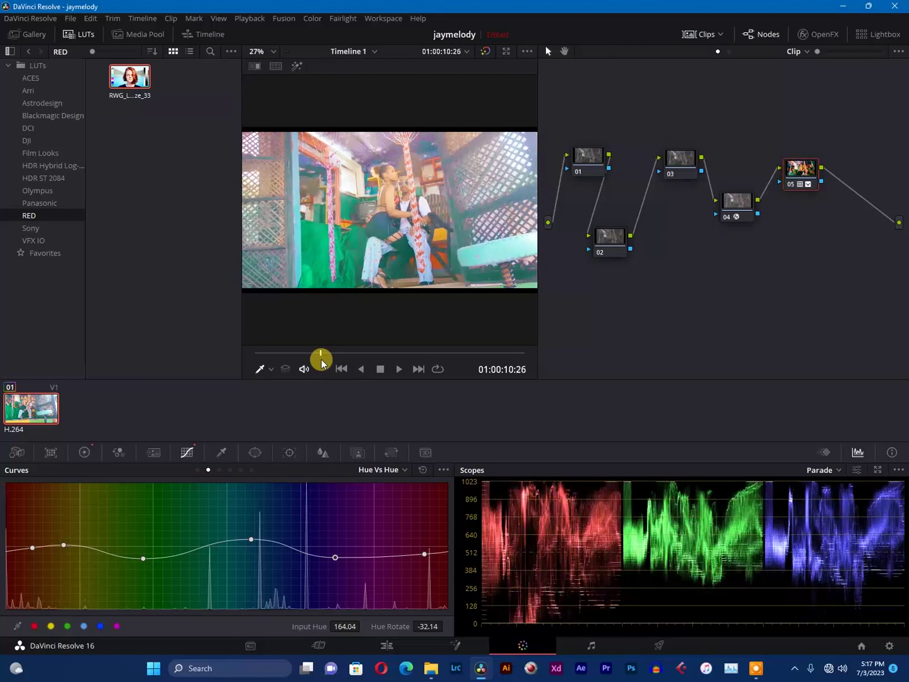
drag(323, 363, 369, 360)
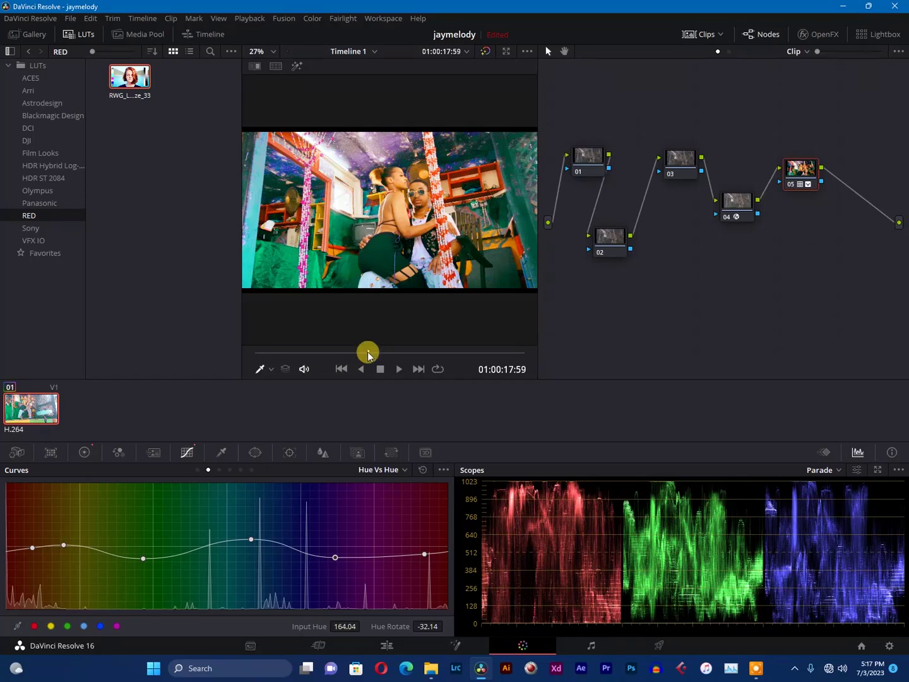
mouse_move(379, 357)
mouse_down()
mouse_move(401, 357)
mouse_move(384, 357)
mouse_up()
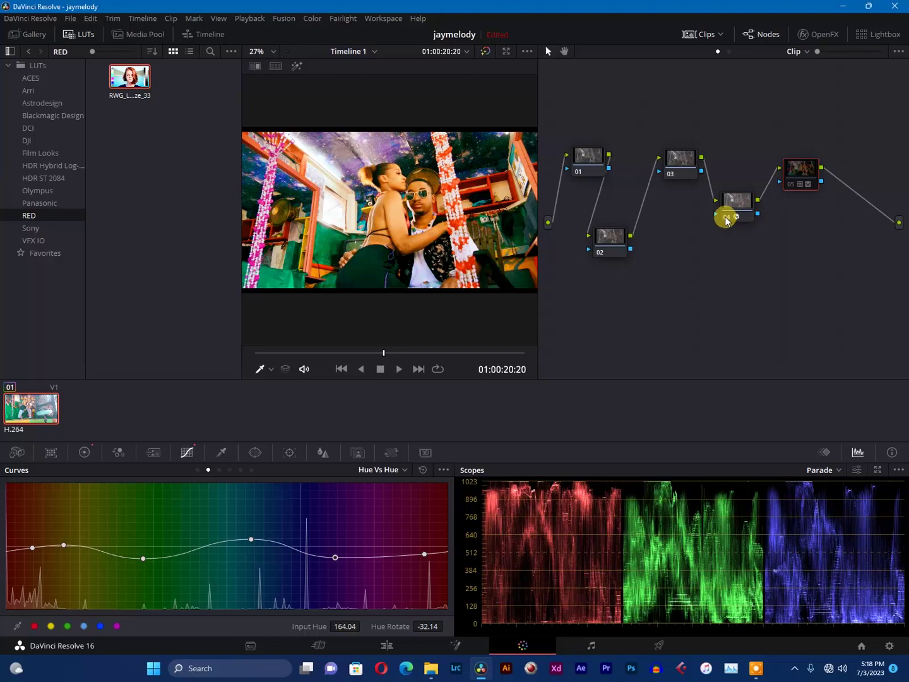
- Bypass nodes 04 and 05 to compare the image, then re-enable both
click(718, 219)
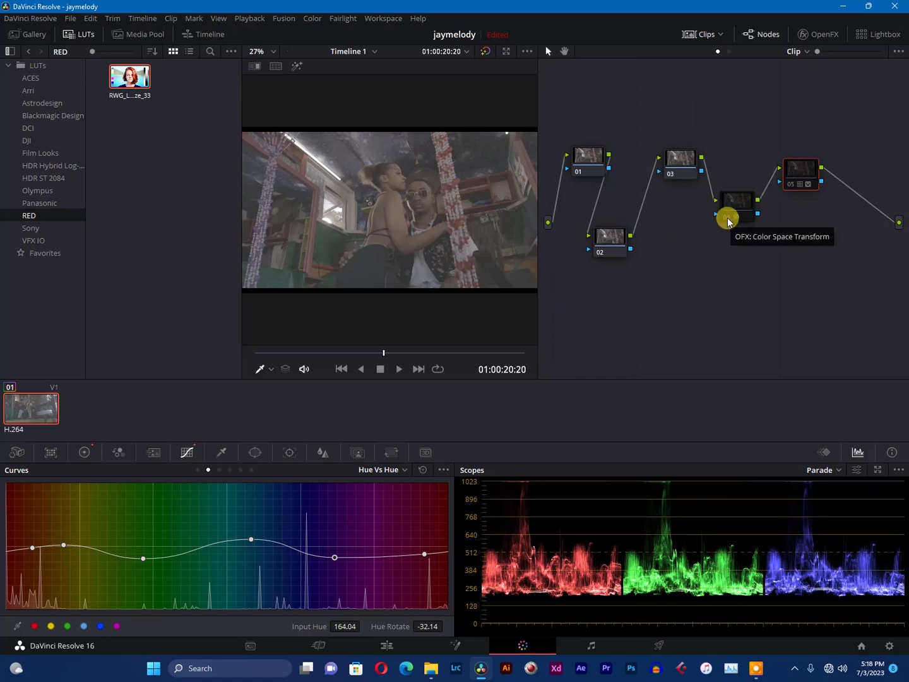
click(726, 216)
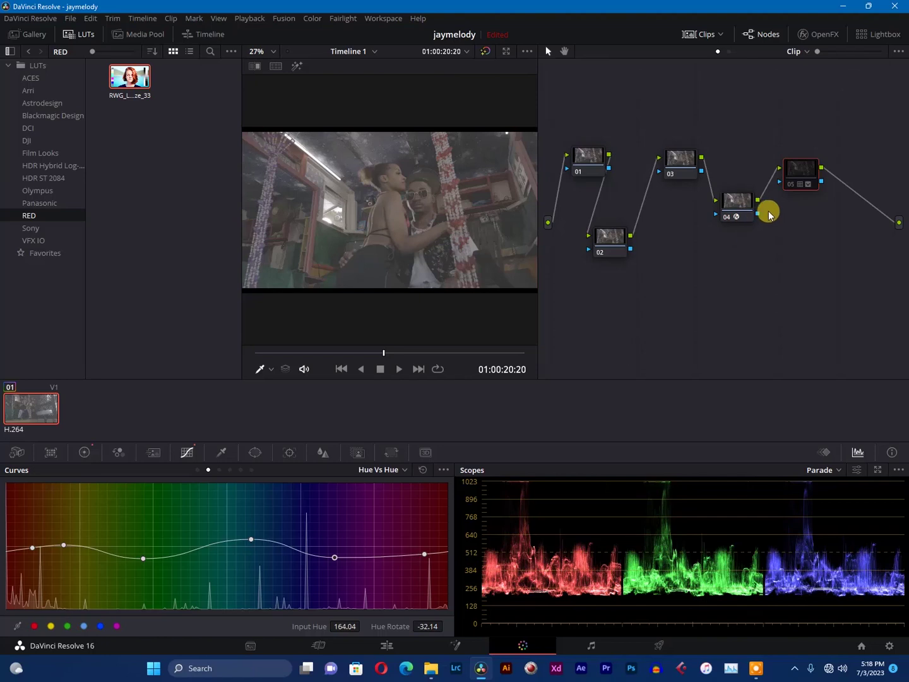
click(789, 187)
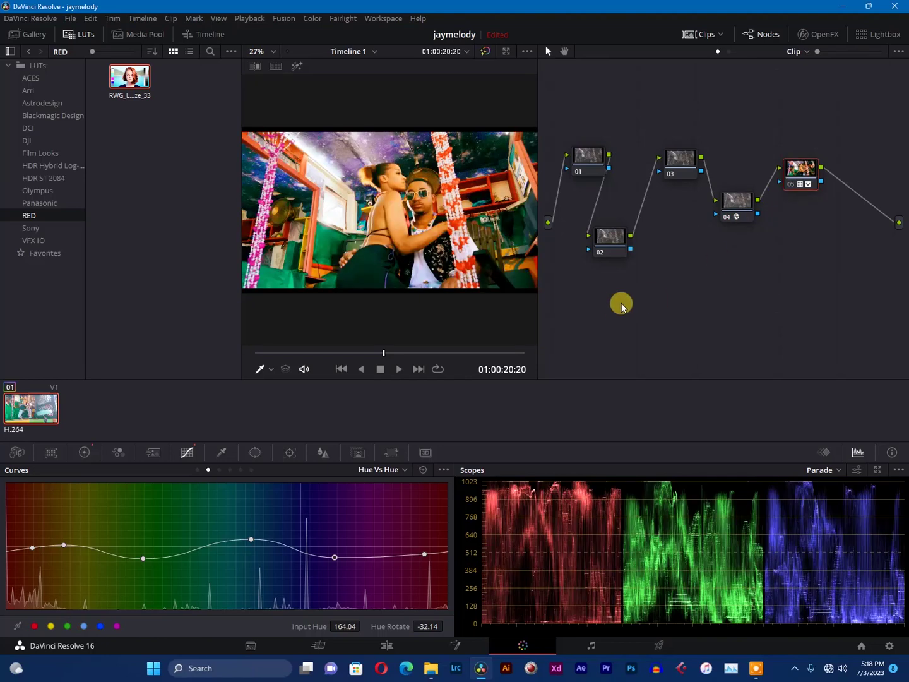
- Select node 03, cycle through Hue vs Lum and Lum vs Sat, and open the HSL qualifier
click(679, 164)
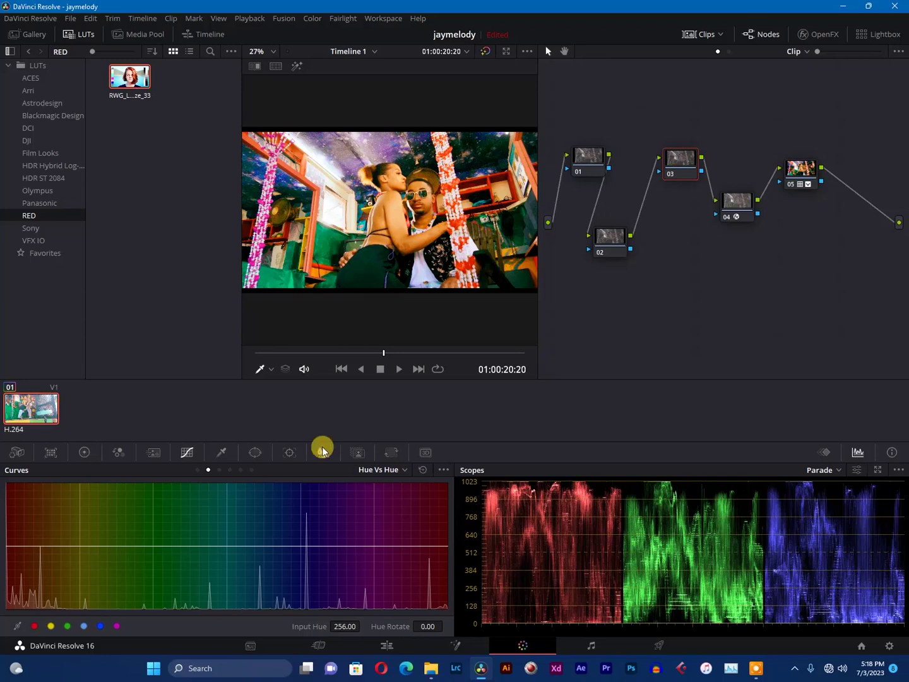
click(230, 469)
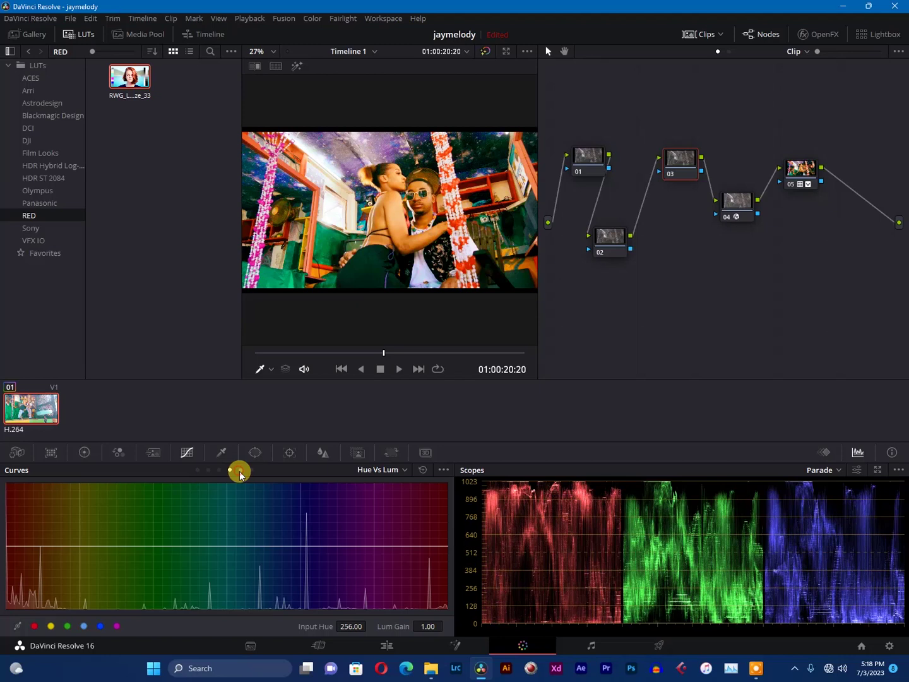
click(240, 472)
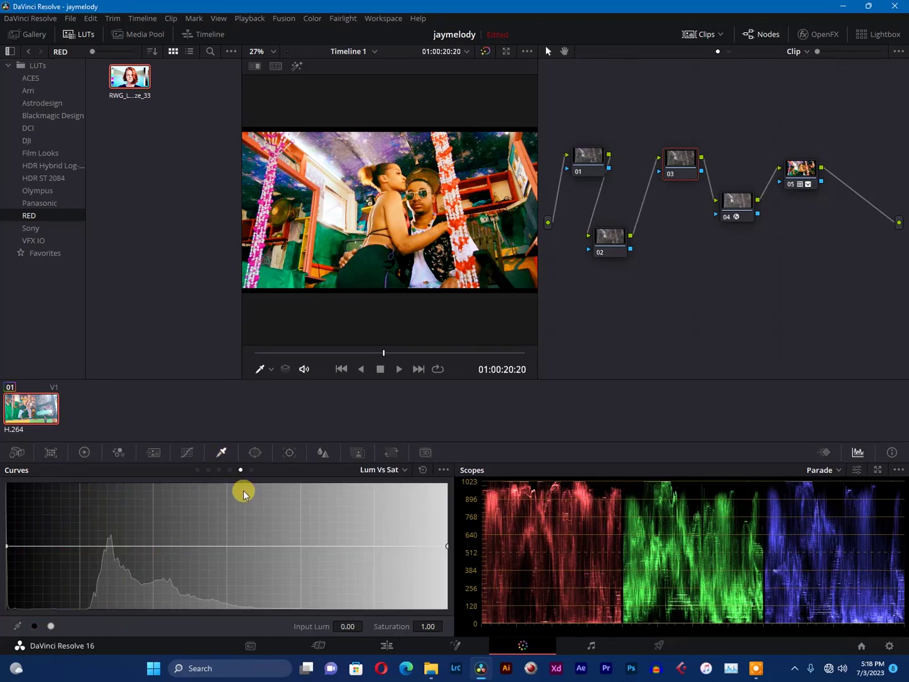
click(222, 456)
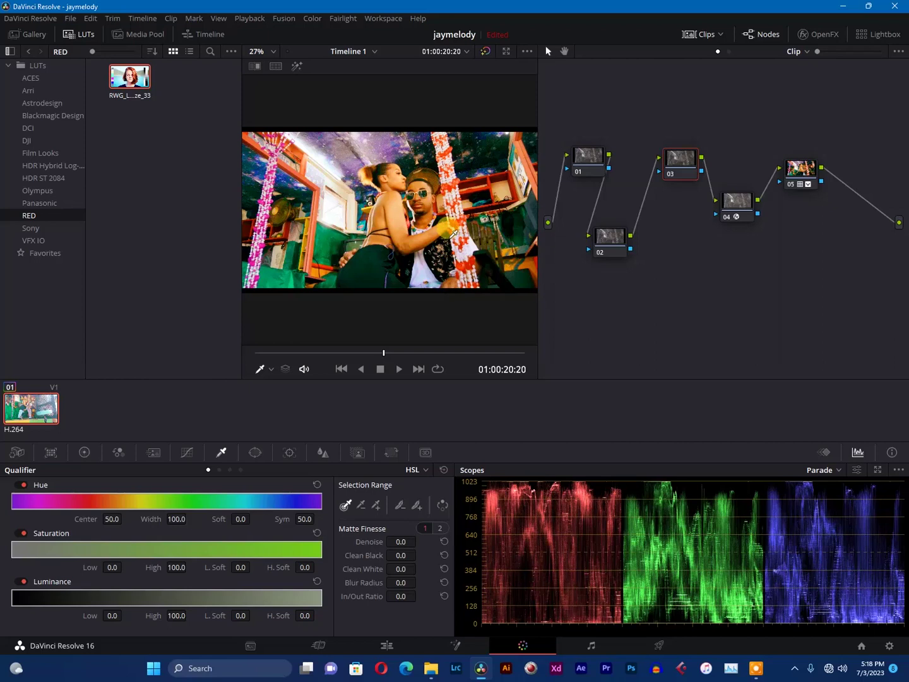
- Sample the face's skin tone with the qualifier eyedropper and slide the hue range to refine it
click(258, 369)
click(430, 201)
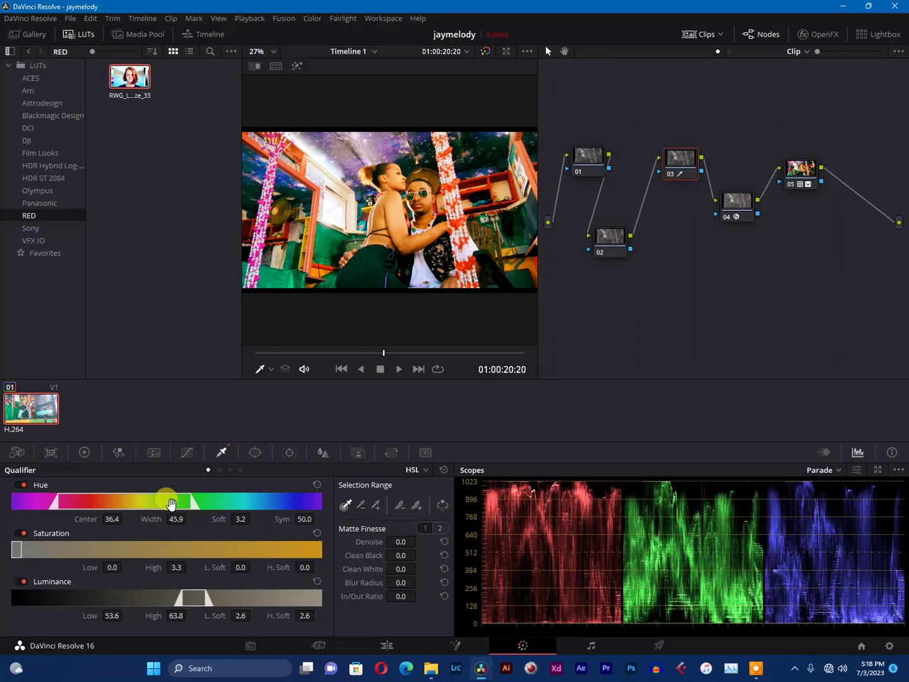
mouse_move(167, 503)
mouse_down()
mouse_move(158, 504)
mouse_move(204, 507)
mouse_move(151, 507)
mouse_up()
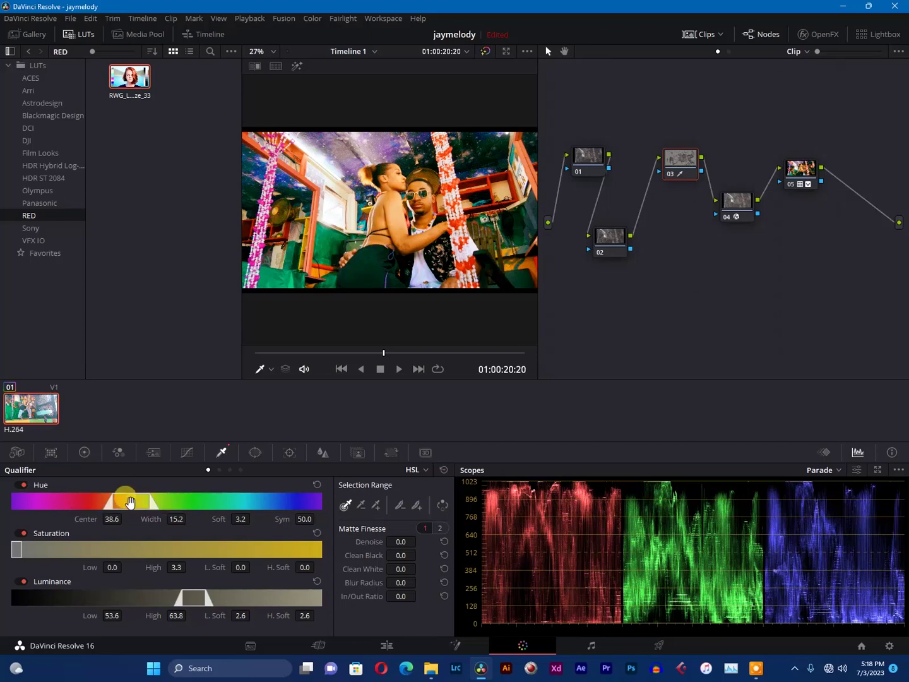
drag(130, 507, 121, 507)
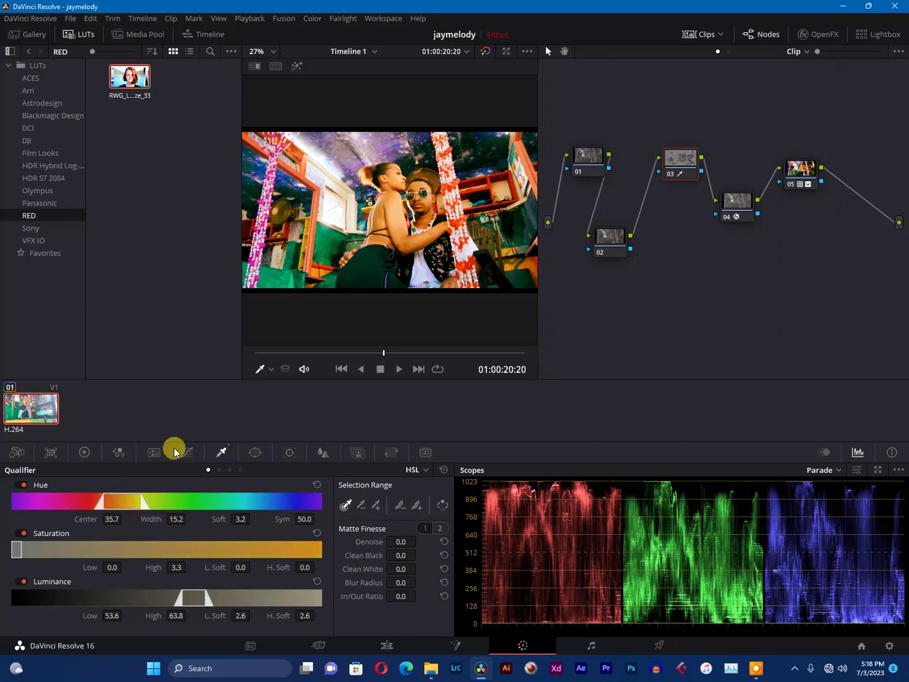
- Clean the matte to Denoise 6.8, Clean Black 1.5, Blur Radius 3.8, then switch to LUM mode
drag(386, 547, 420, 542)
drag(399, 543, 420, 541)
drag(398, 555, 420, 555)
drag(400, 554, 401, 582)
click(401, 581)
click(230, 471)
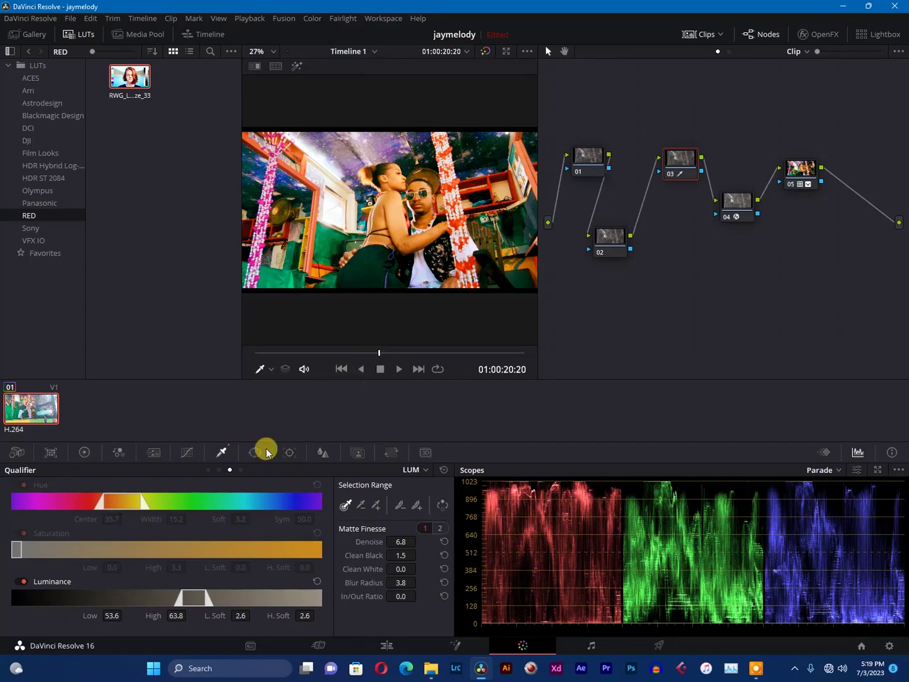
click(117, 451)
- Show node 03's RGB Mixer at default 1.00 mixes and scrub frames around 01:00:21
click(82, 454)
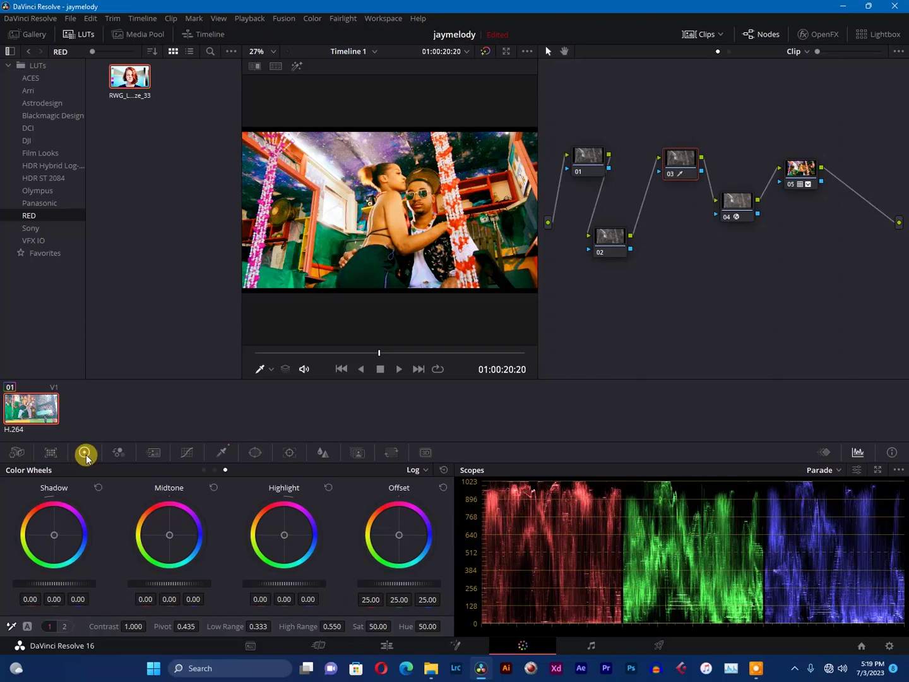
click(118, 452)
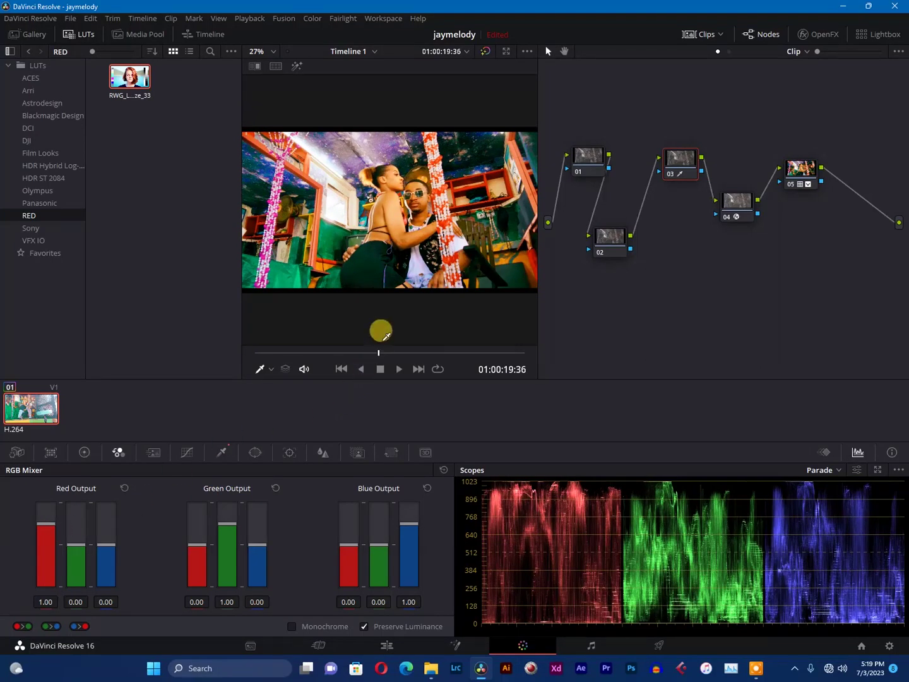
mouse_move(379, 357)
mouse_down()
mouse_move(368, 361)
mouse_move(378, 361)
mouse_up()
drag(380, 361, 402, 366)
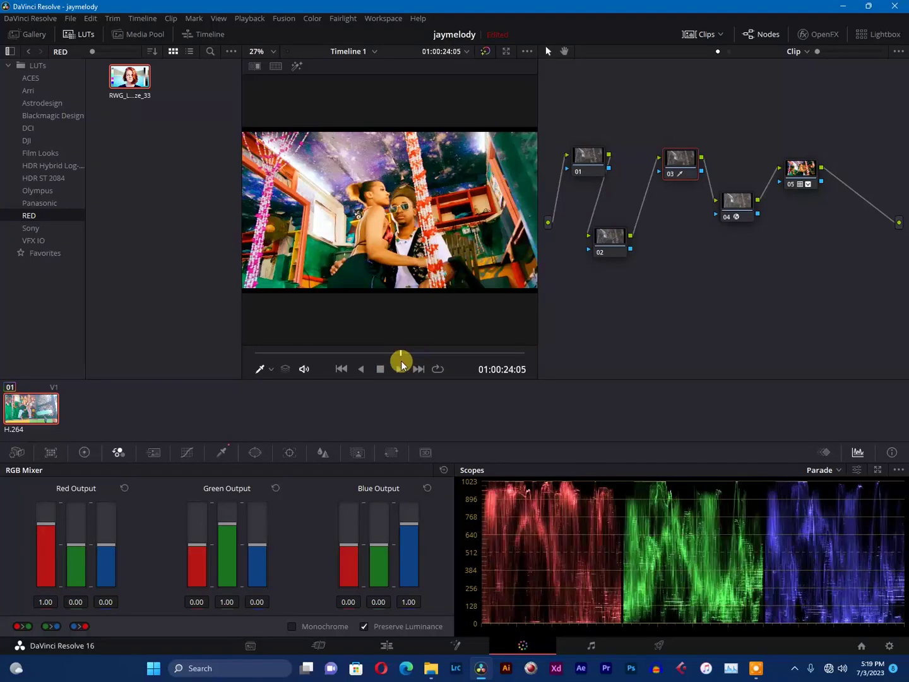
drag(396, 361, 390, 362)
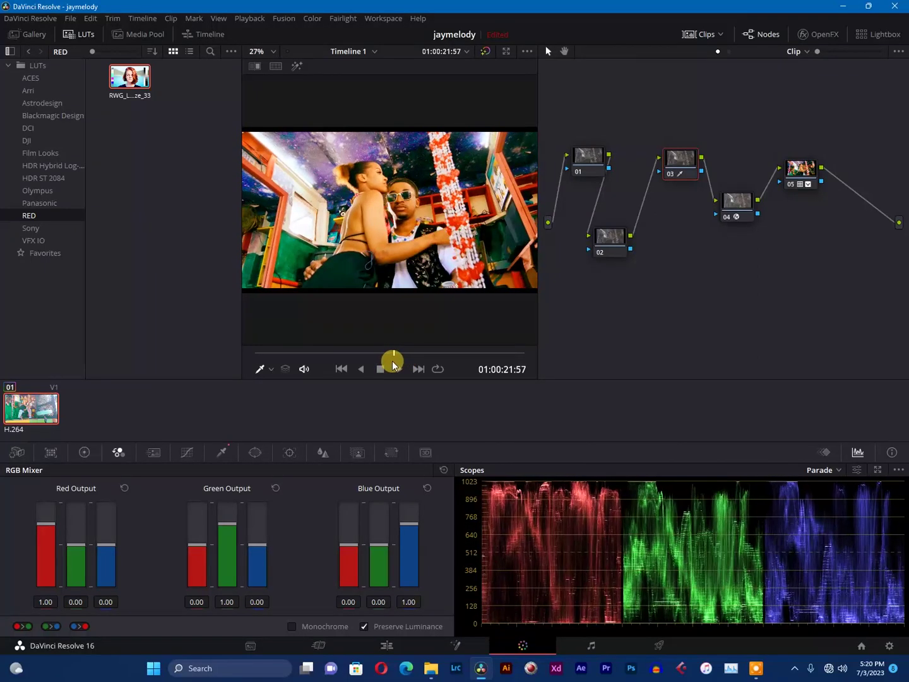
drag(389, 361, 395, 359)
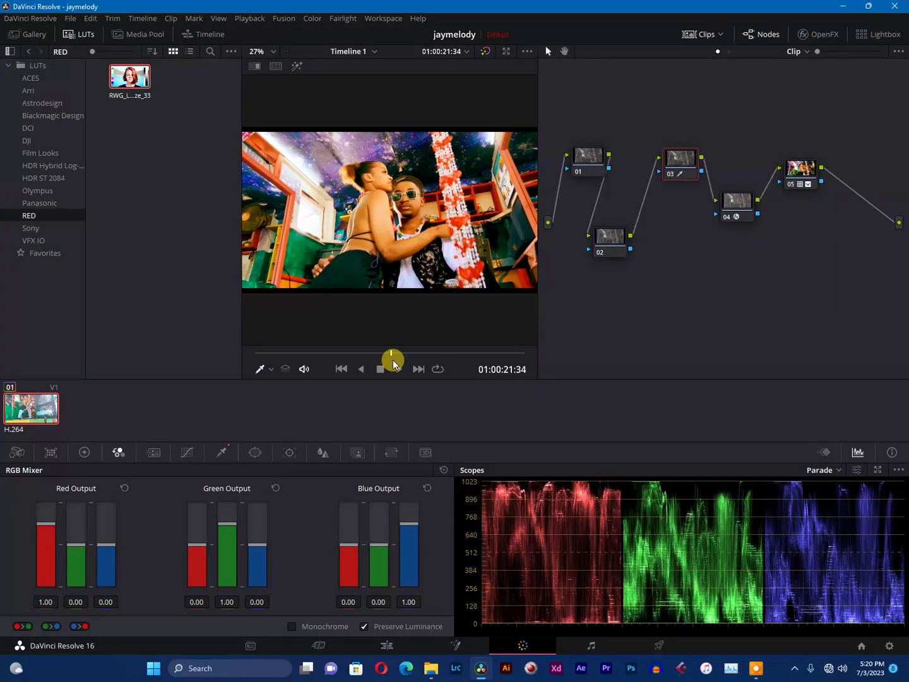